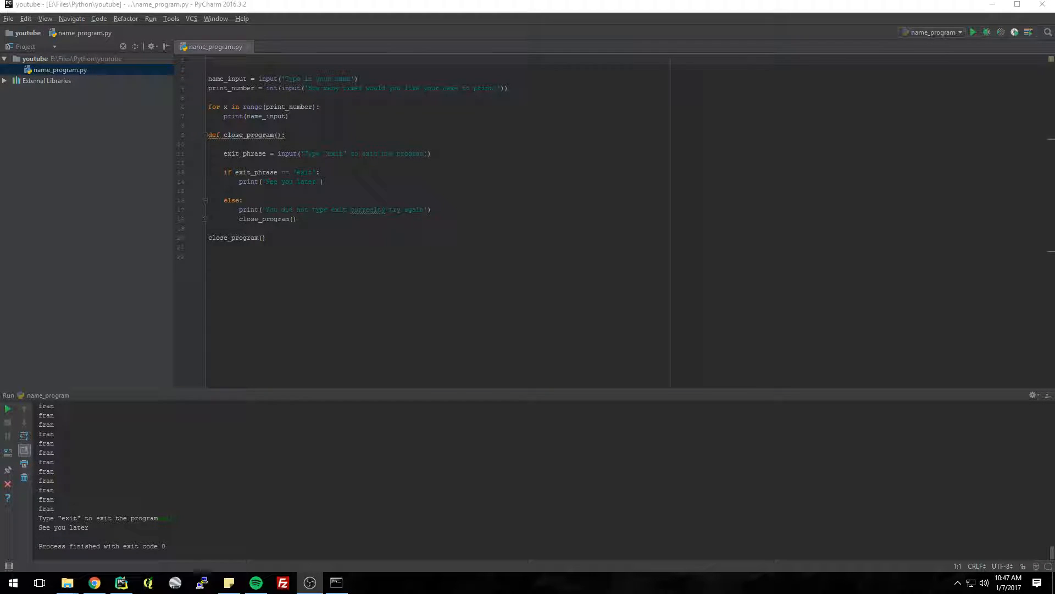
# Launch Paint from Start search and set a thicker size, red colour and a brush style.
pyautogui.click(12, 583)
pyautogui.write('paint')
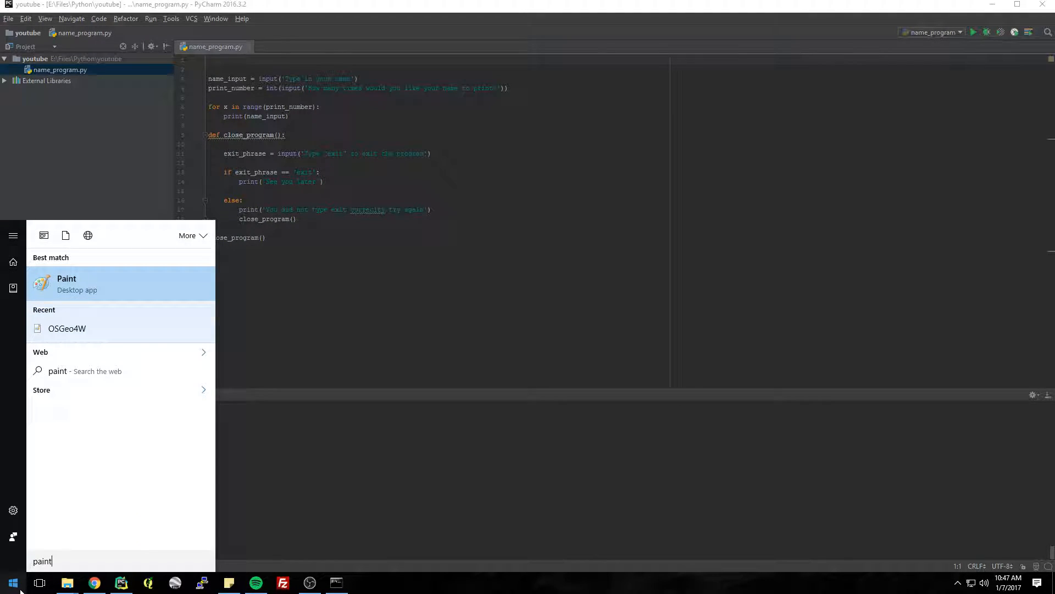
pyautogui.press('Return')
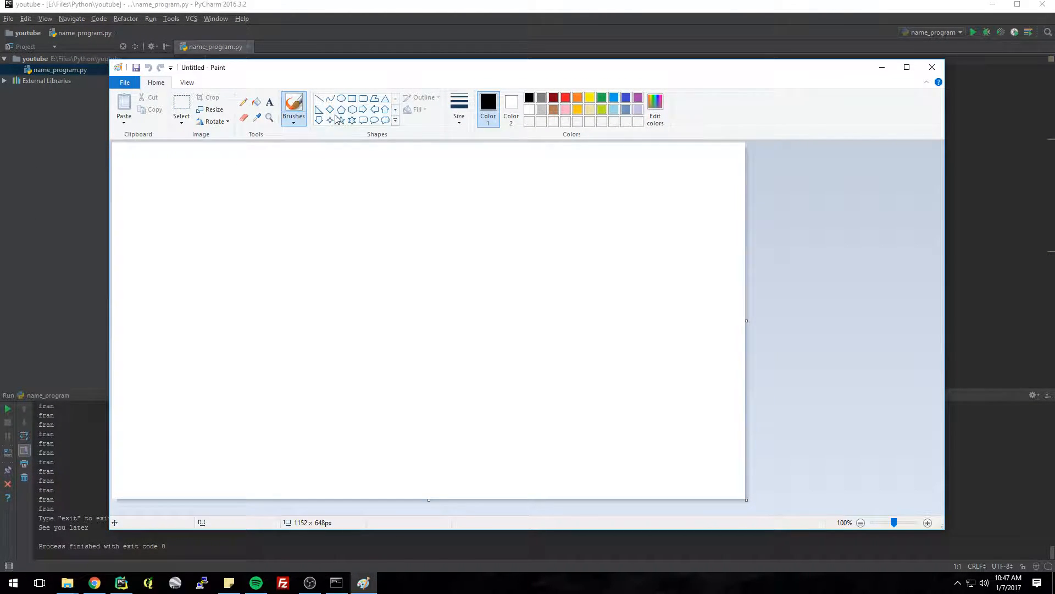
pyautogui.click(459, 109)
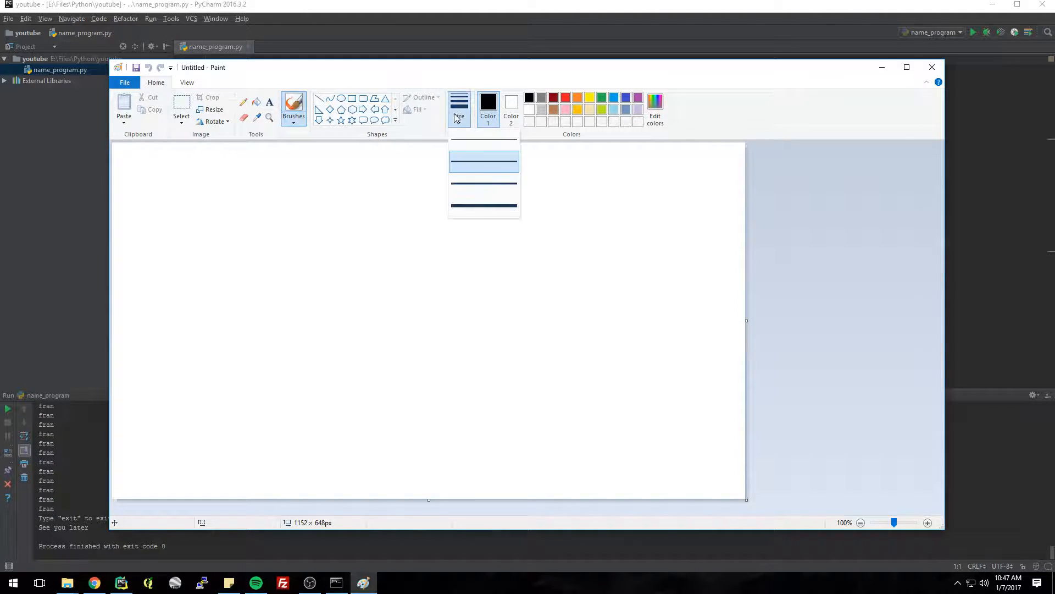
pyautogui.click(483, 184)
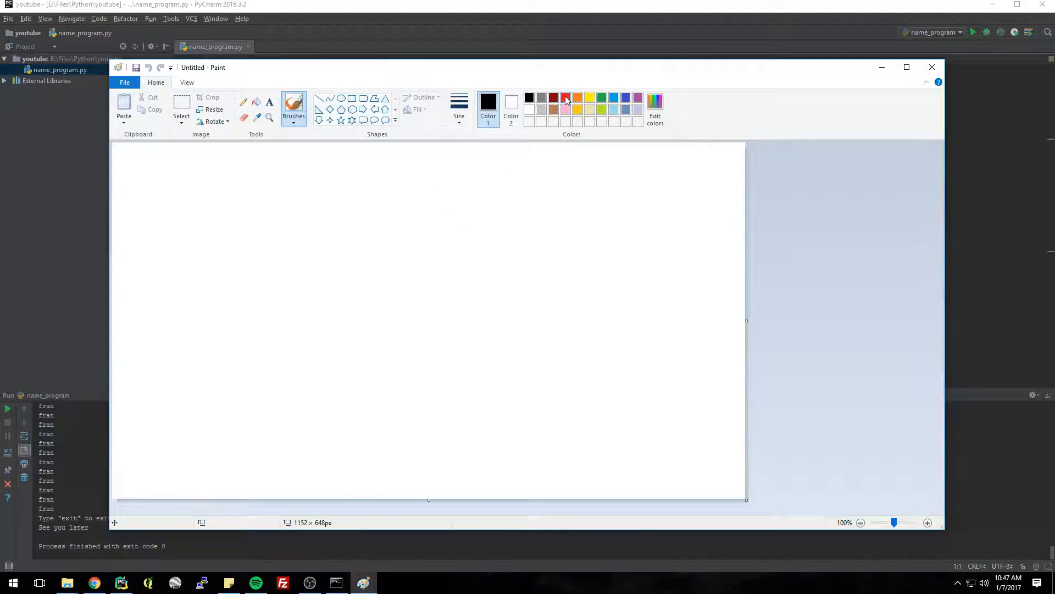
pyautogui.click(293, 122)
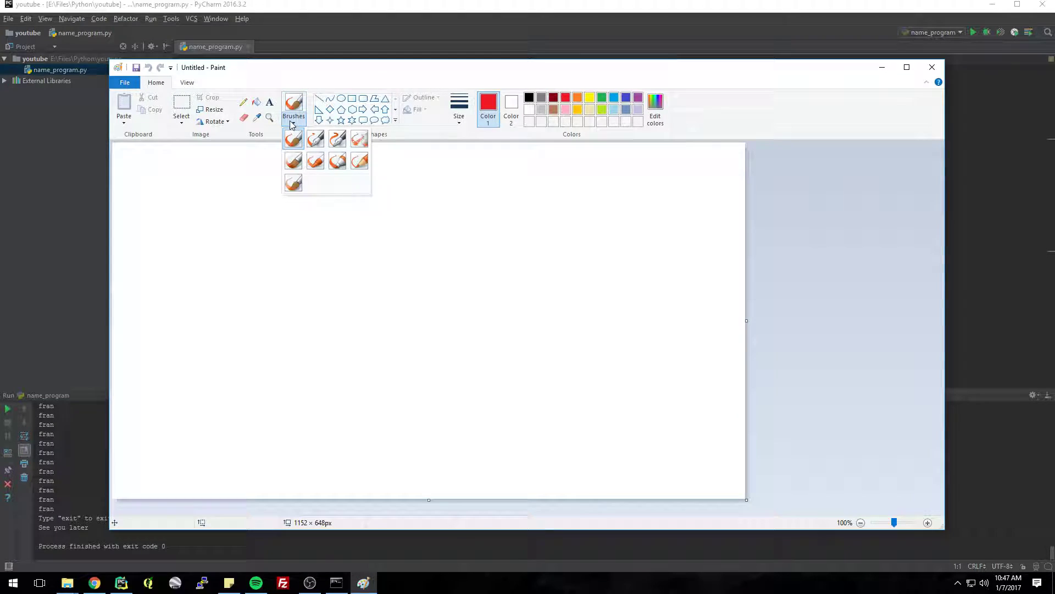
pyautogui.click(328, 159)
# Paint the letters 'F.P.' in thick red brush strokes on the canvas.
pyautogui.moveTo(206, 163)
pyautogui.mouseDown()
pyautogui.moveTo(210, 491)
pyautogui.moveTo(235, 239)
pyautogui.moveTo(340, 173)
pyautogui.mouseUp()
pyautogui.moveTo(199, 318); pyautogui.dragTo(396, 322)
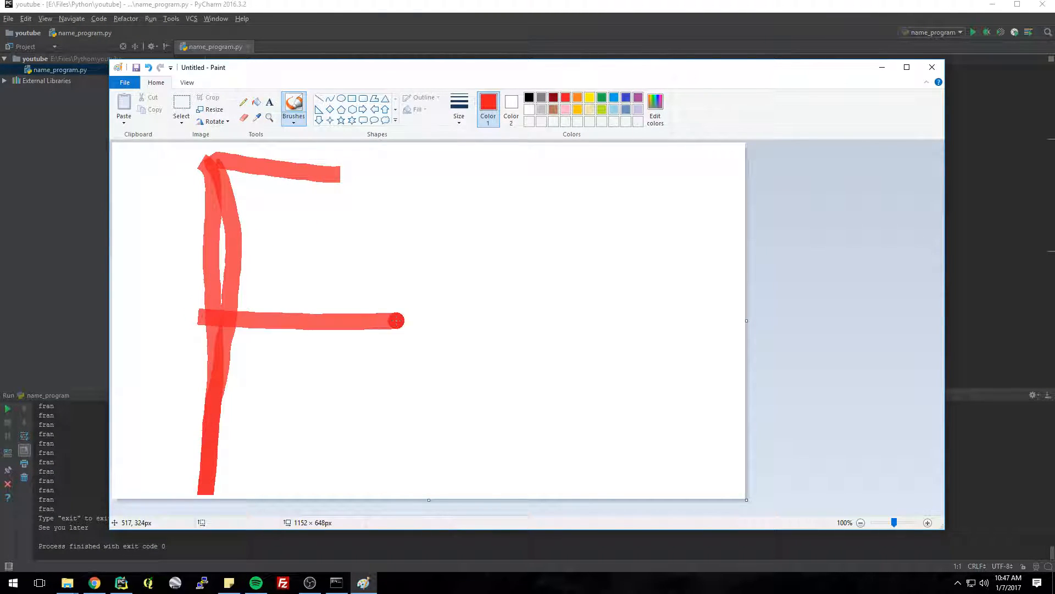
pyautogui.moveTo(482, 224)
pyautogui.mouseDown()
pyautogui.moveTo(484, 197)
pyautogui.moveTo(504, 466)
pyautogui.moveTo(491, 247)
pyautogui.moveTo(659, 211)
pyautogui.moveTo(501, 329)
pyautogui.mouseUp()
pyautogui.moveTo(239, 473); pyautogui.dragTo(262, 476)
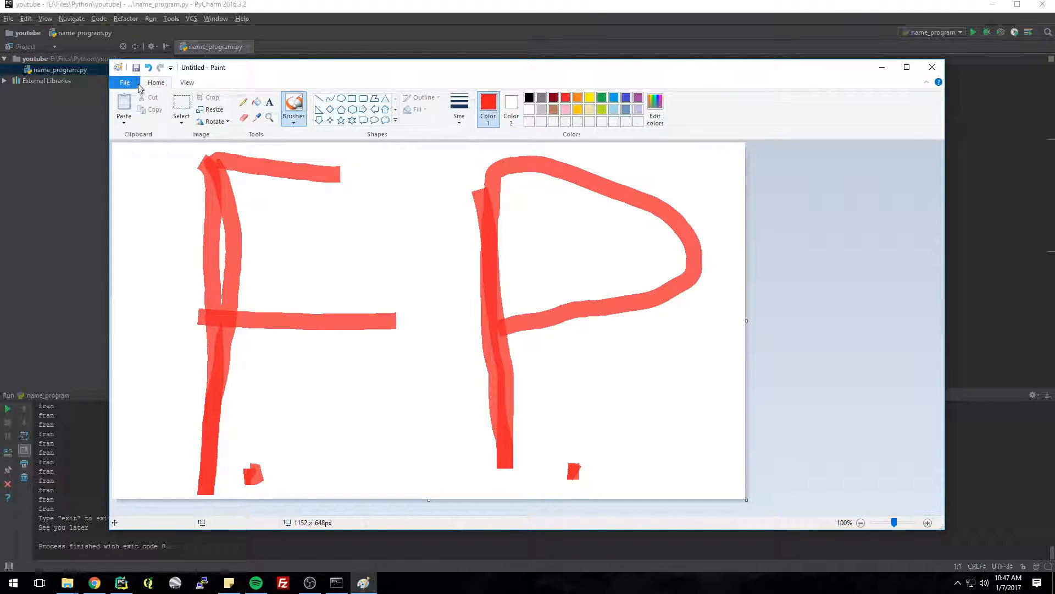
# Start a JPEG Save As and browse to E:\Files\Python\youtube.
pyautogui.click(125, 83)
pyautogui.moveTo(145, 173)
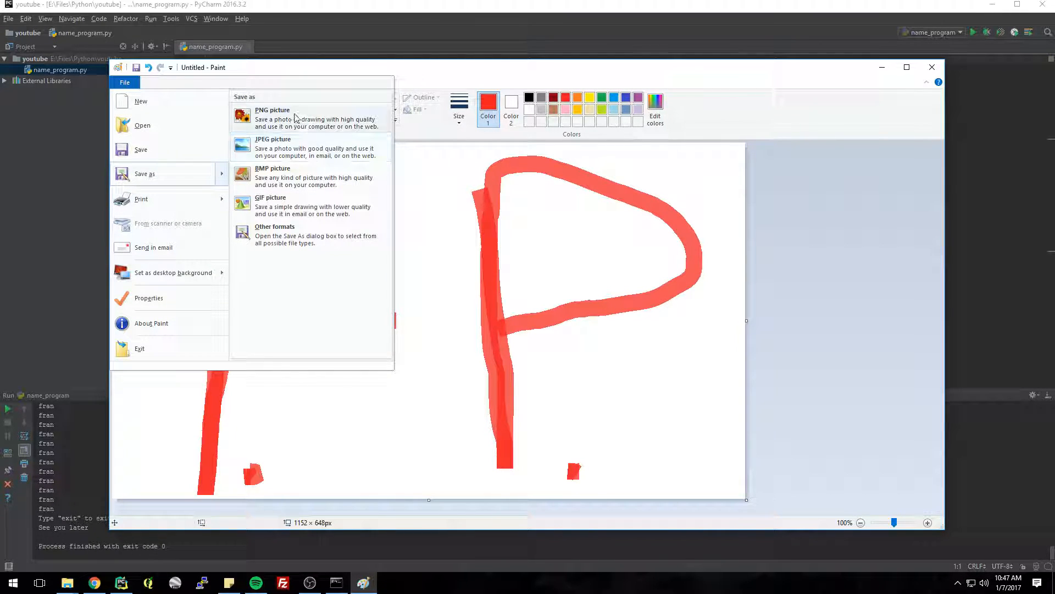
pyautogui.click(296, 151)
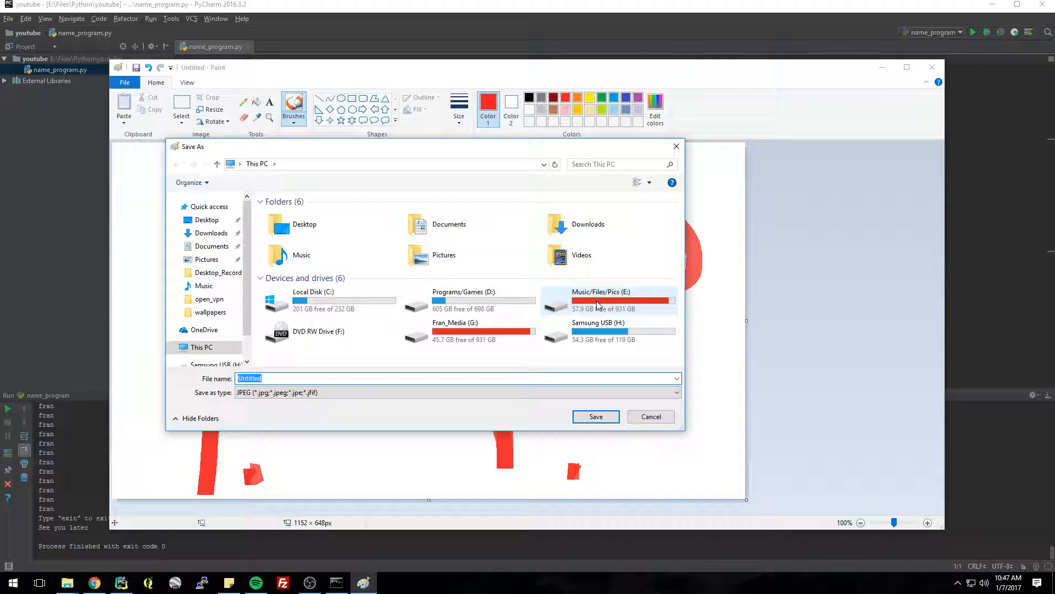
pyautogui.doubleClick(597, 307)
pyautogui.click(296, 228)
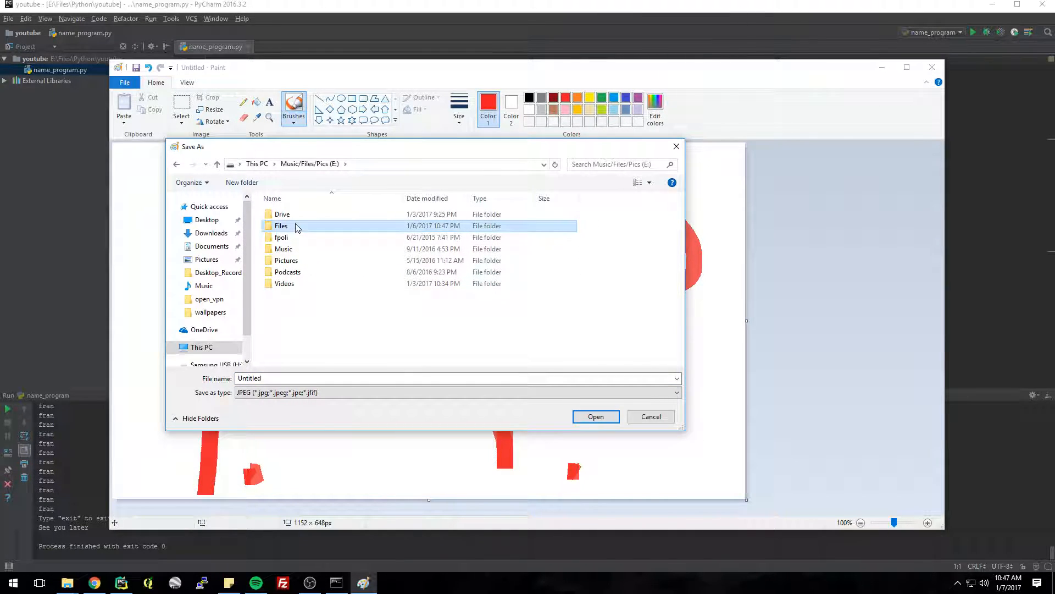
pyautogui.doubleClick(296, 227)
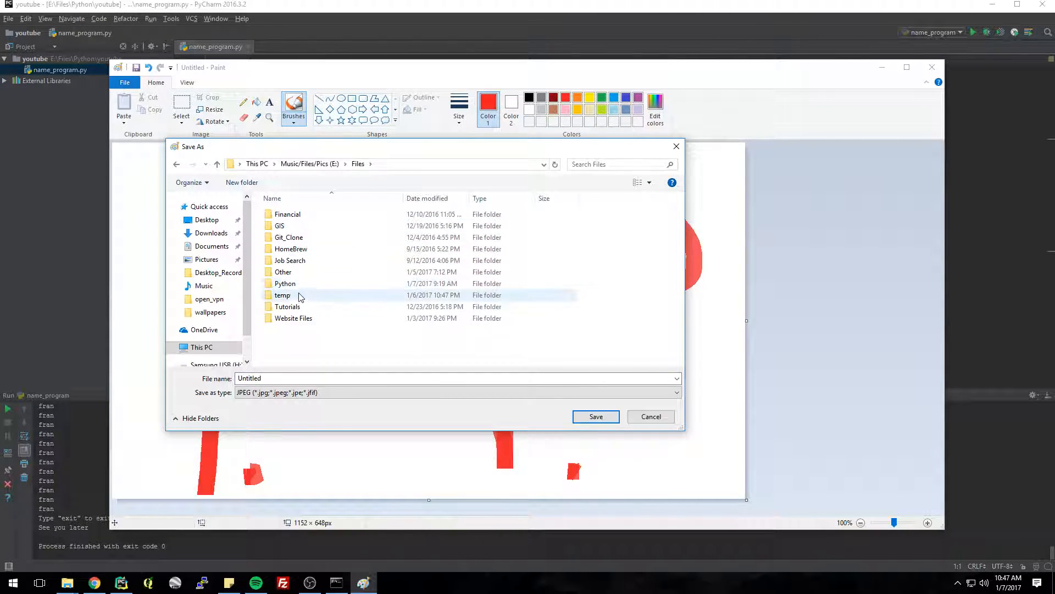
pyautogui.click(297, 272)
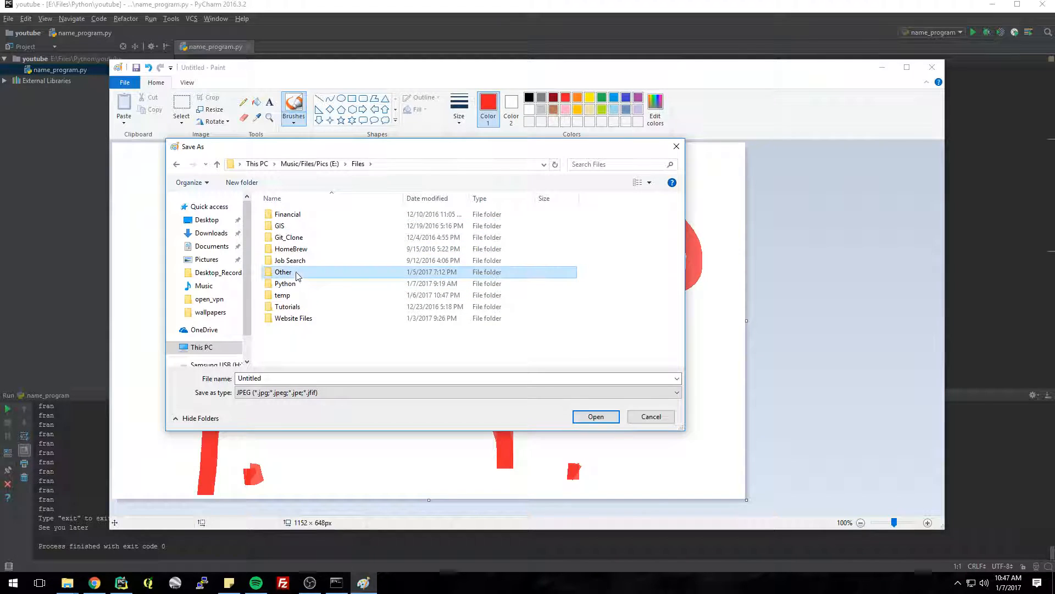
pyautogui.doubleClick(296, 283)
pyautogui.doubleClick(296, 216)
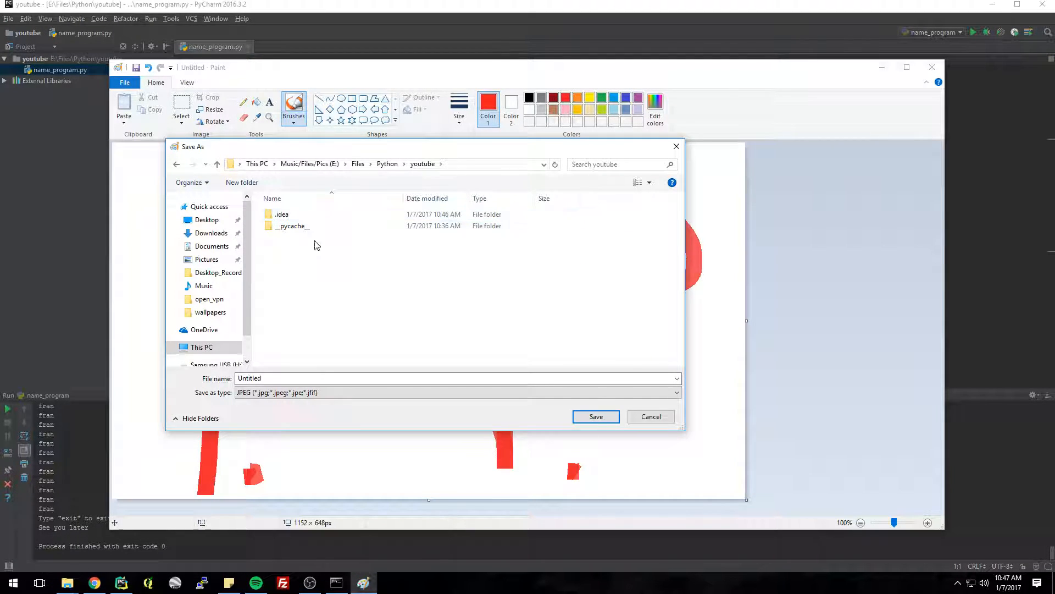
# Save the drawing as cool_icon.jpg in the youtube folder and close Paint.
pyautogui.click(301, 378)
pyautogui.write('cool_icon')
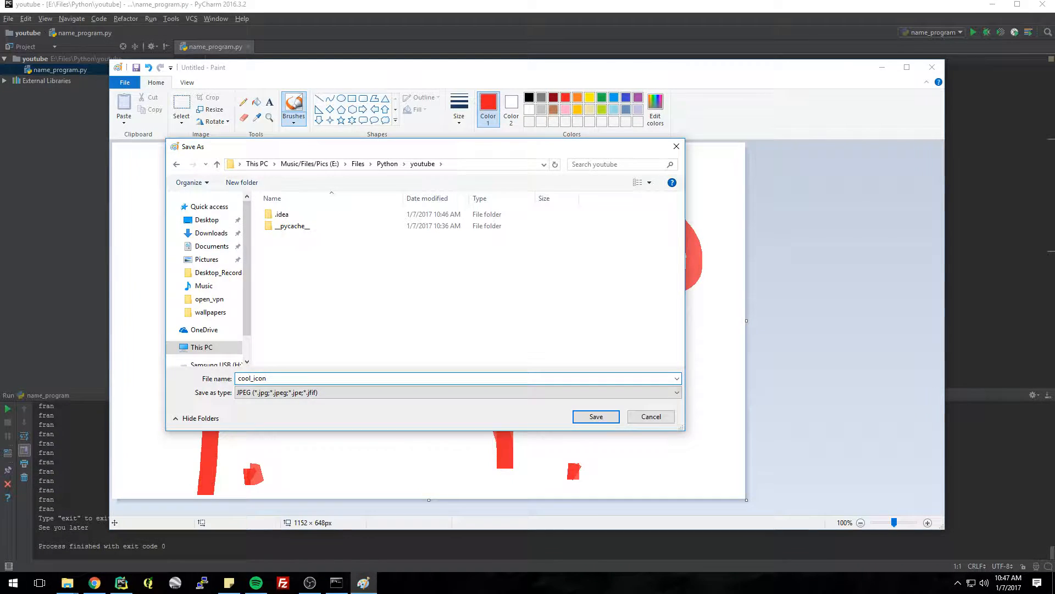
pyautogui.press('Return')
pyautogui.click(932, 67)
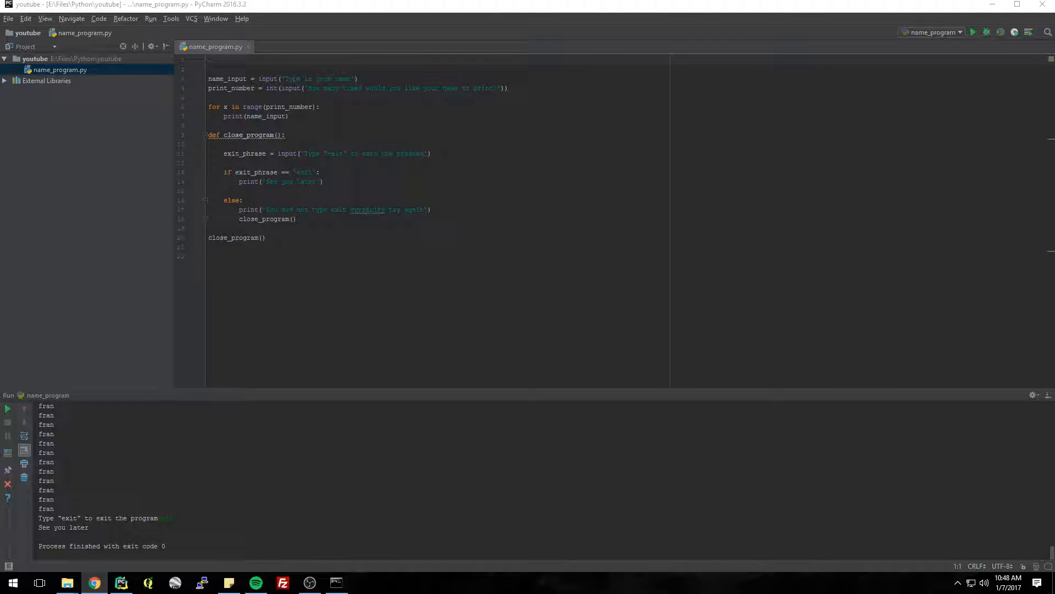
# Launch Chrome and search the web for 'ico converter'.
pyautogui.click(94, 583)
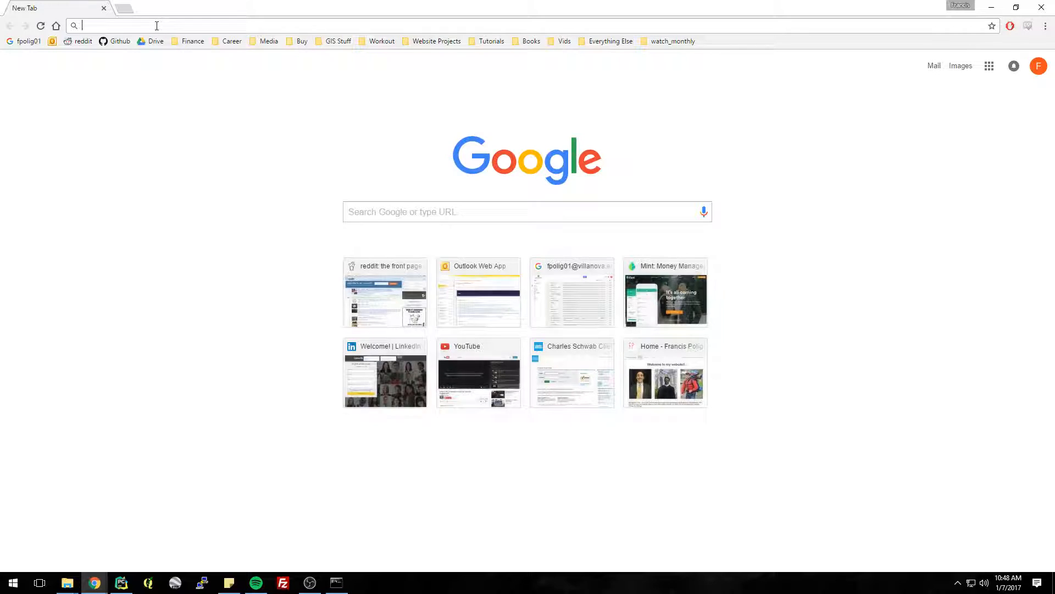
pyautogui.write('i')
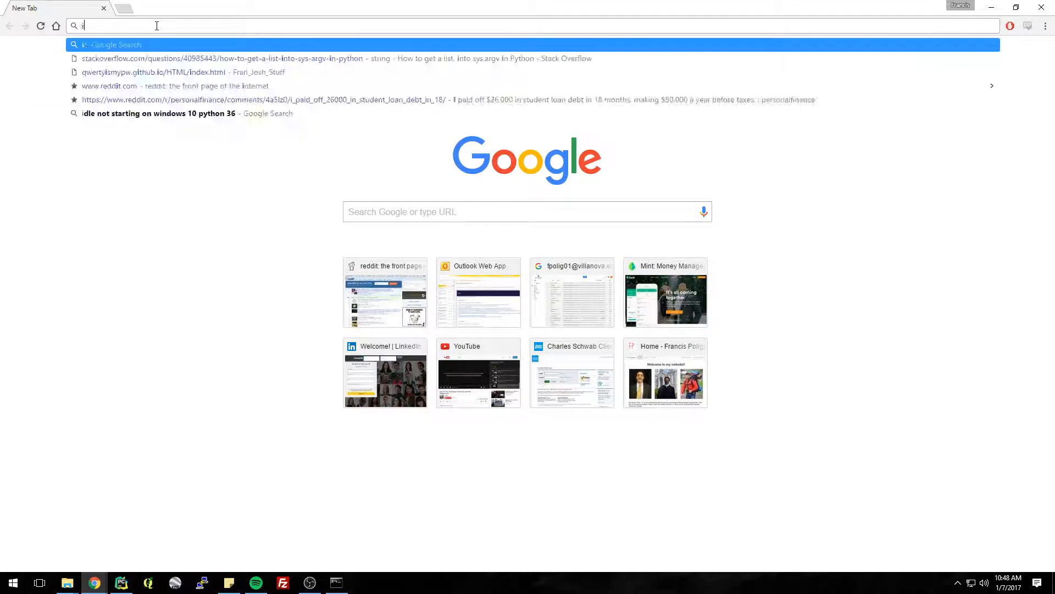
pyautogui.write('co converter')
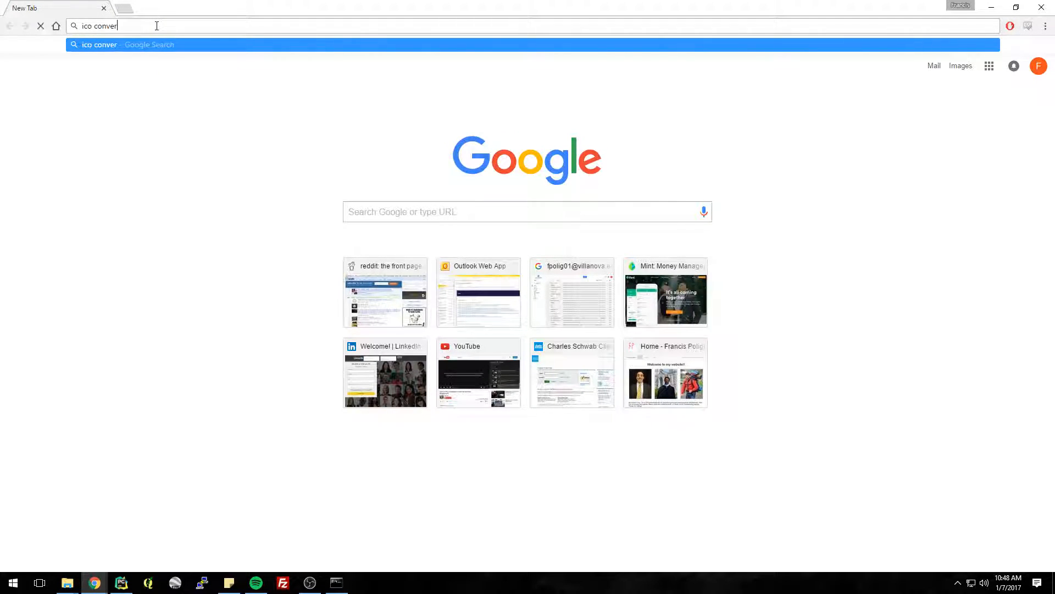
pyautogui.press('Return')
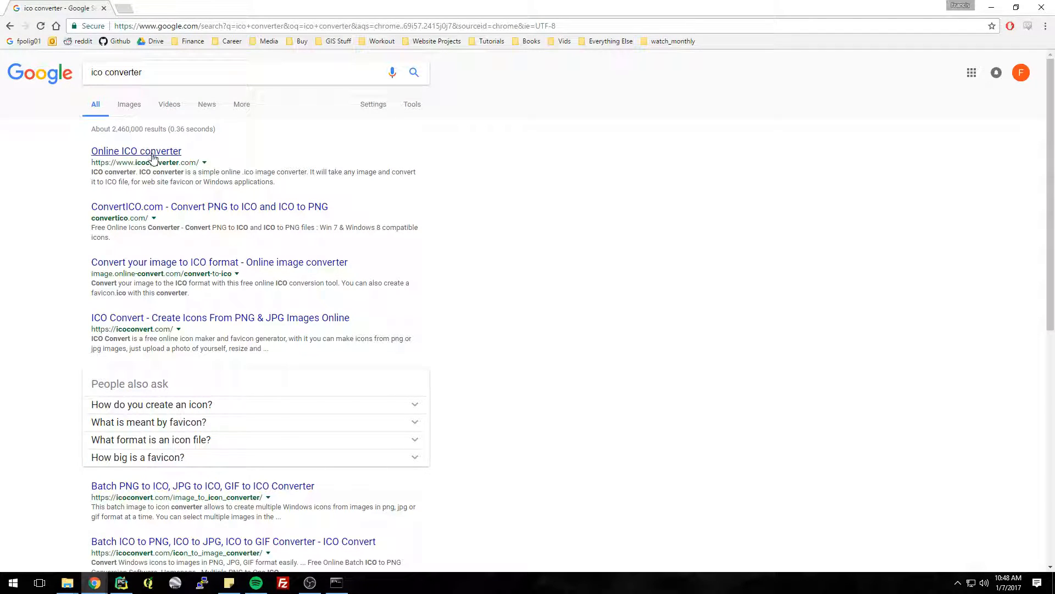
# On the Online ICO converter, choose E:\Files\Python\youtube\cool_icon.jpg as the image to convert.
pyautogui.click(153, 152)
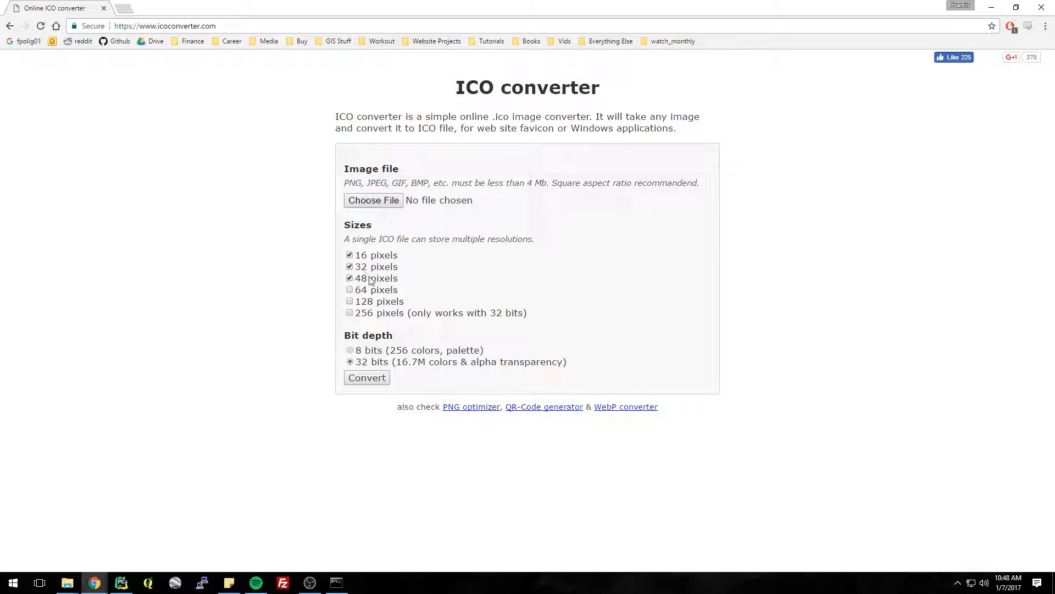
pyautogui.click(374, 201)
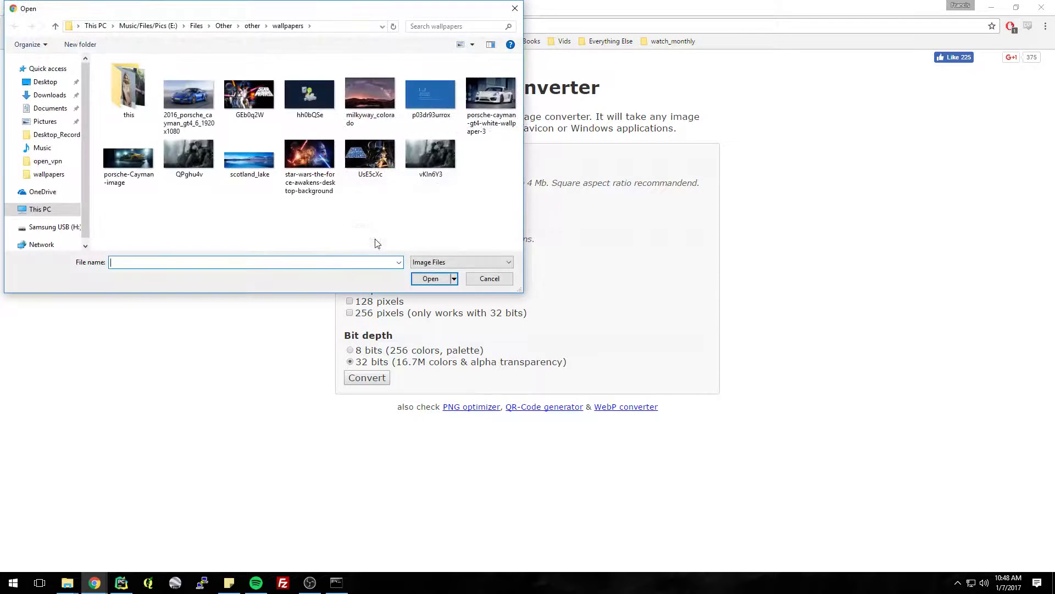
pyautogui.click(149, 26)
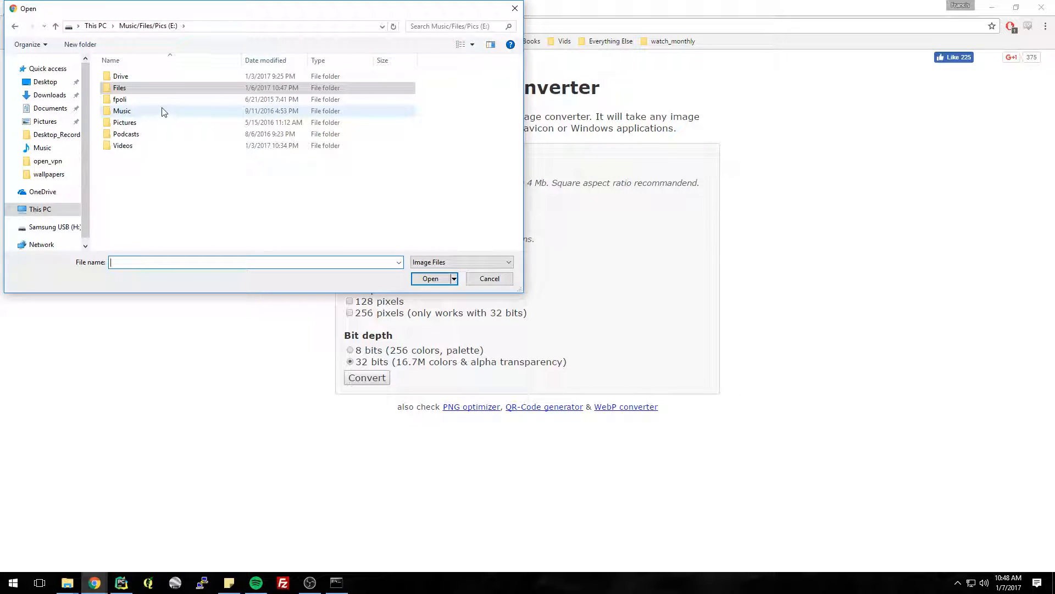
pyautogui.doubleClick(121, 87)
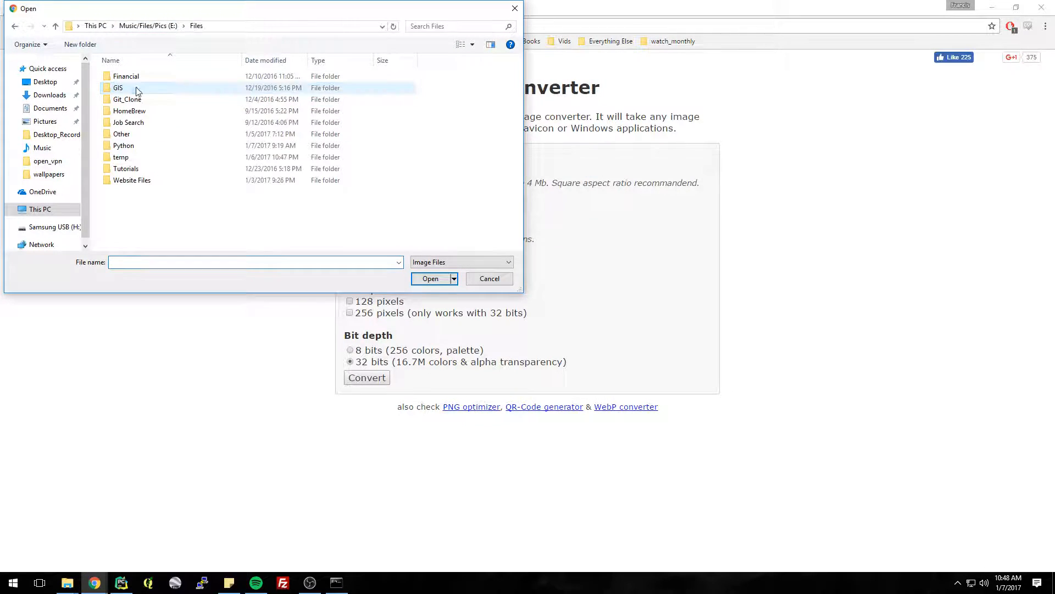
pyautogui.click(122, 133)
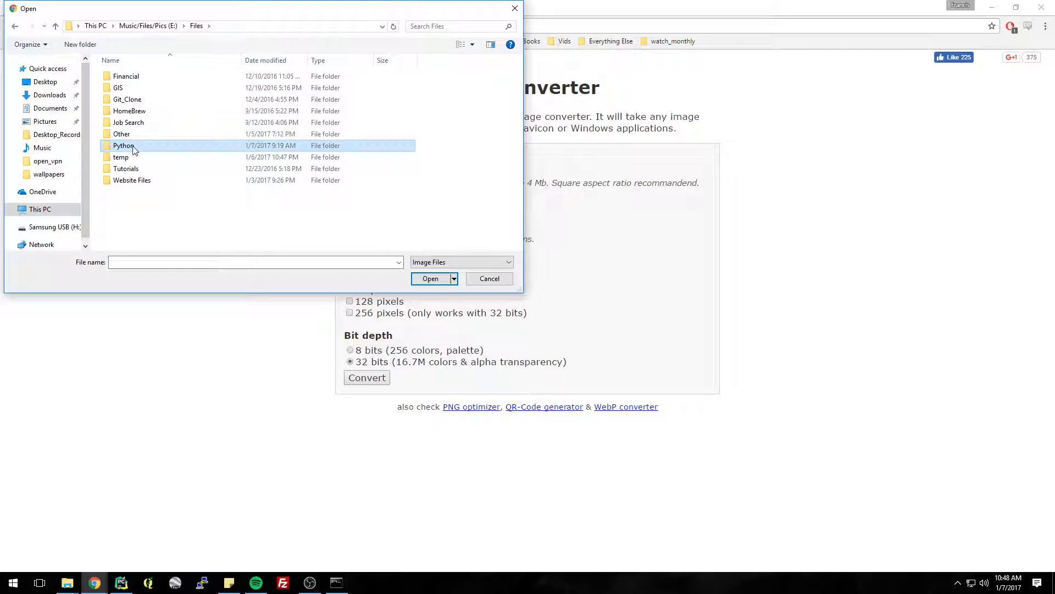
pyautogui.doubleClick(123, 146)
pyautogui.doubleClick(123, 76)
pyautogui.click(128, 99)
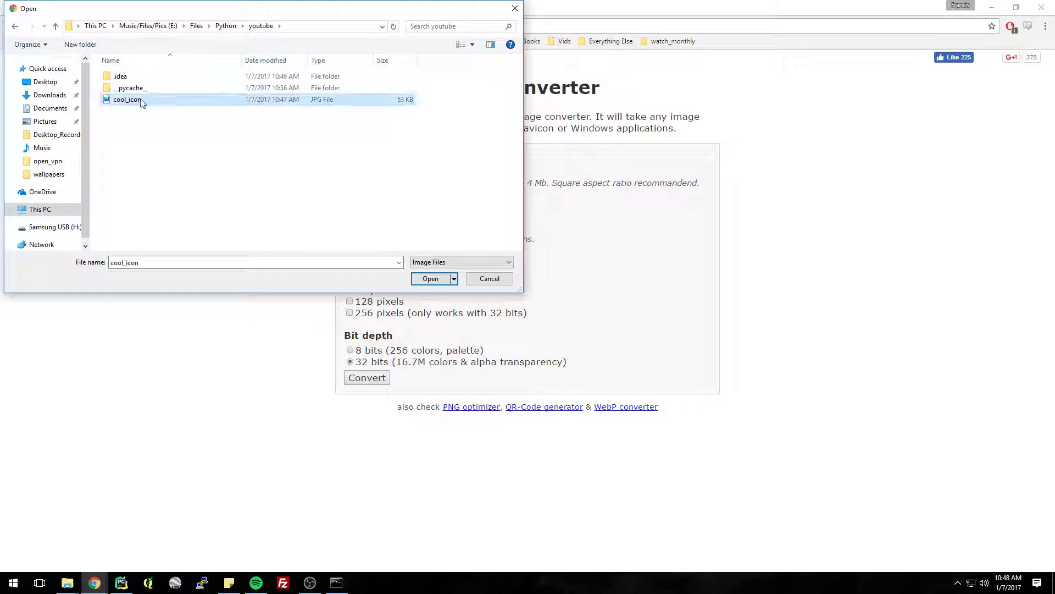
pyautogui.click(429, 279)
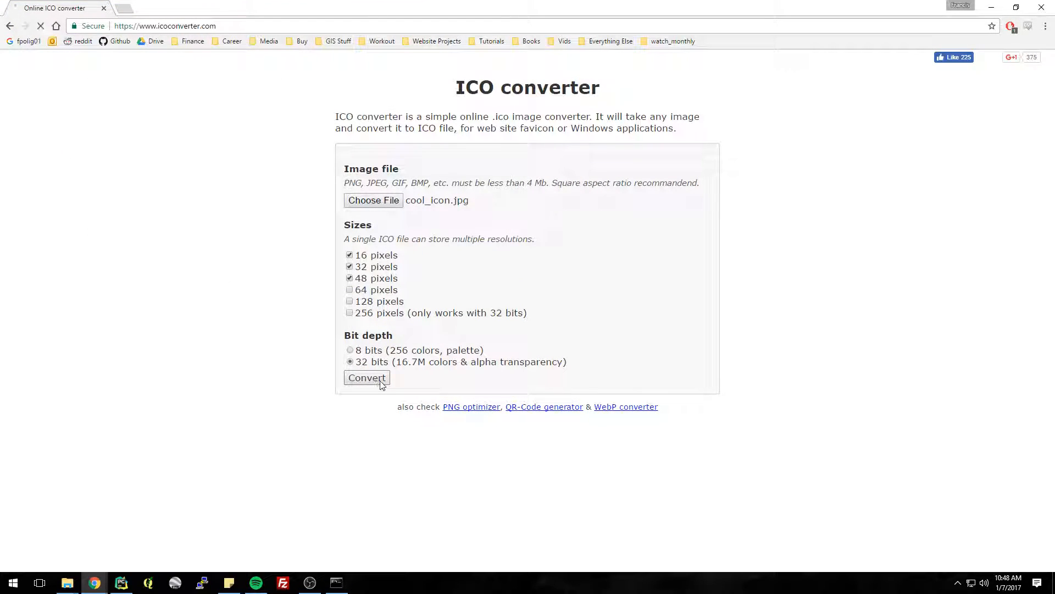
# Open the options for the downloaded favicon.ico.
pyautogui.click(116, 559)
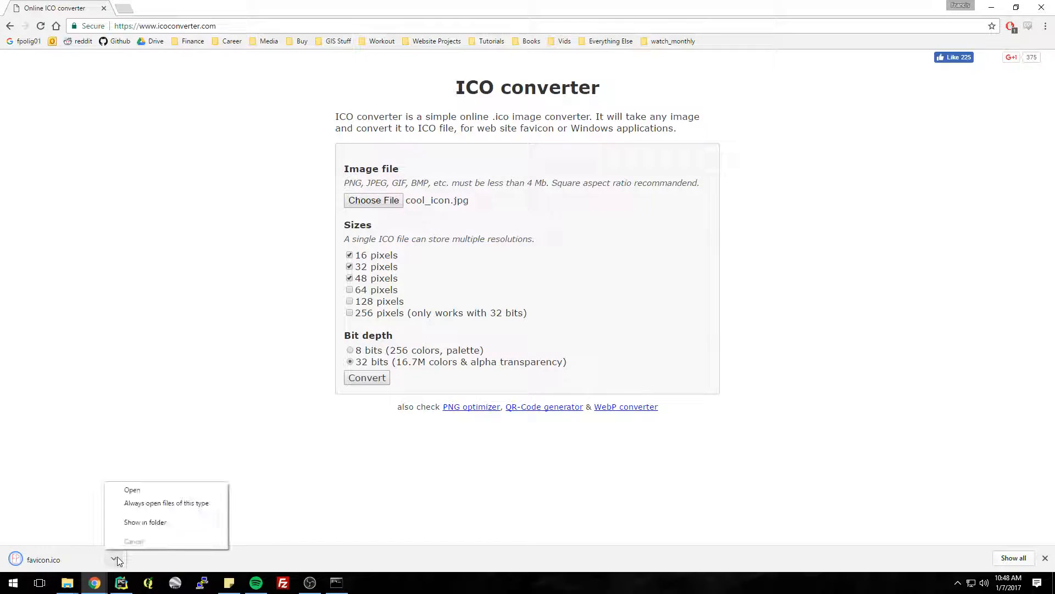
# Reveal favicon.ico in the Downloads folder and copy it.
pyautogui.click(146, 522)
pyautogui.rightClick(119, 69)
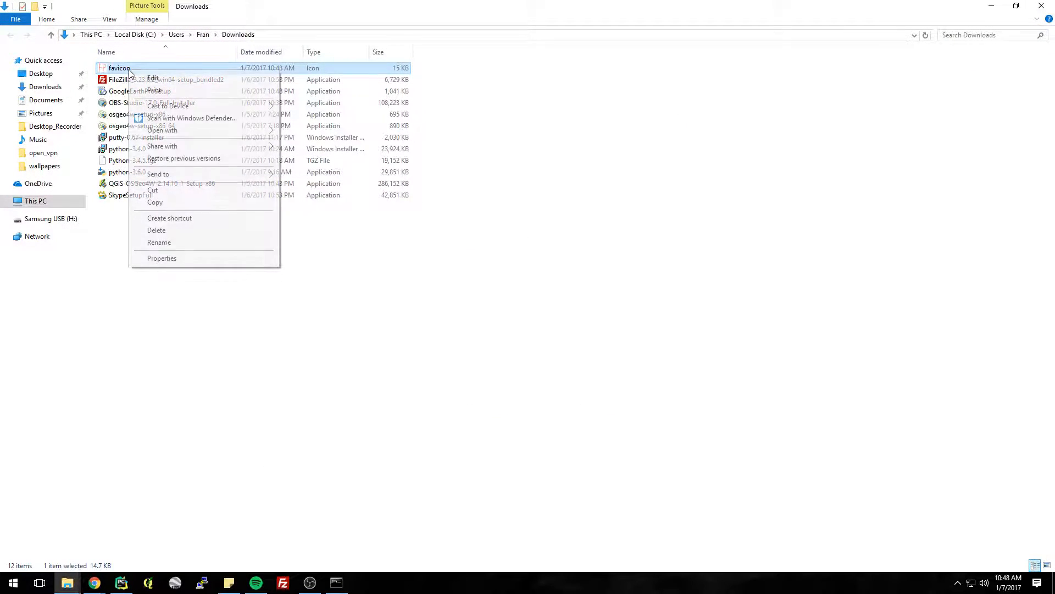
pyautogui.click(169, 202)
# Paste the favicon into E:\Files\Python\youtube.
pyautogui.click(91, 34)
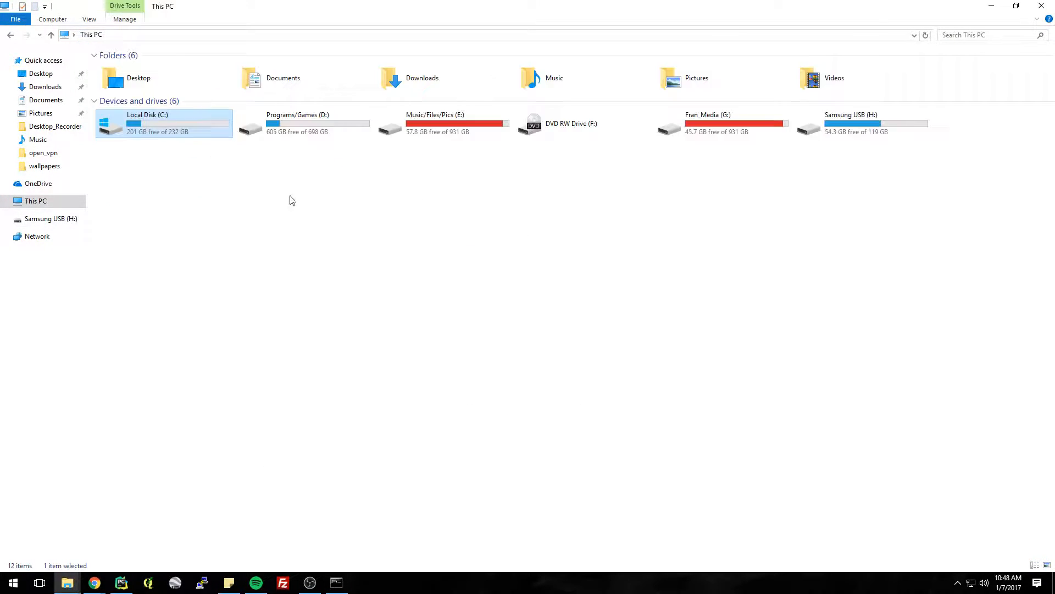
pyautogui.doubleClick(494, 131)
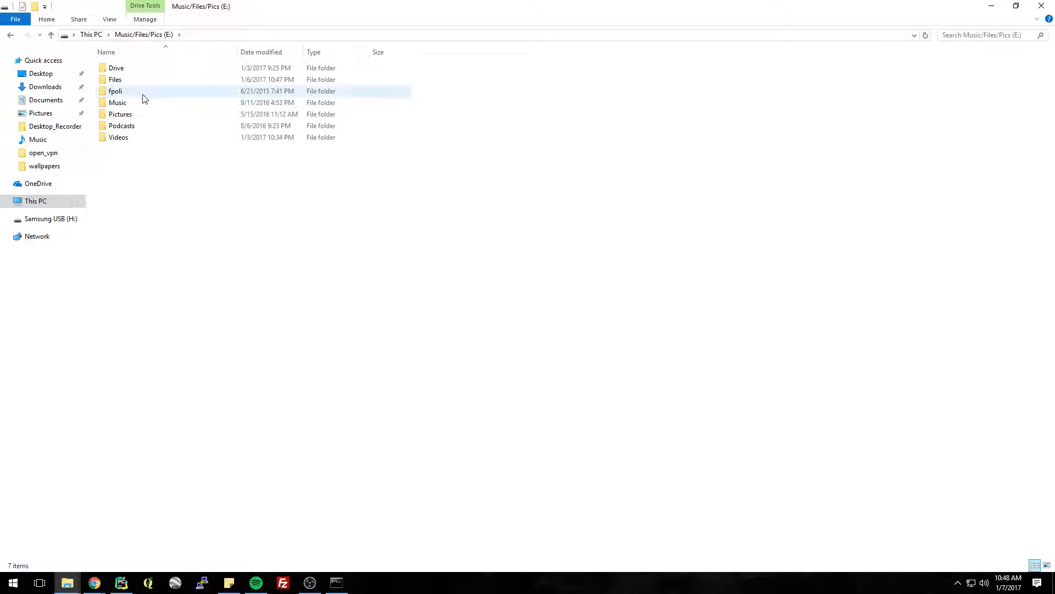
pyautogui.doubleClick(115, 79)
pyautogui.doubleClick(137, 138)
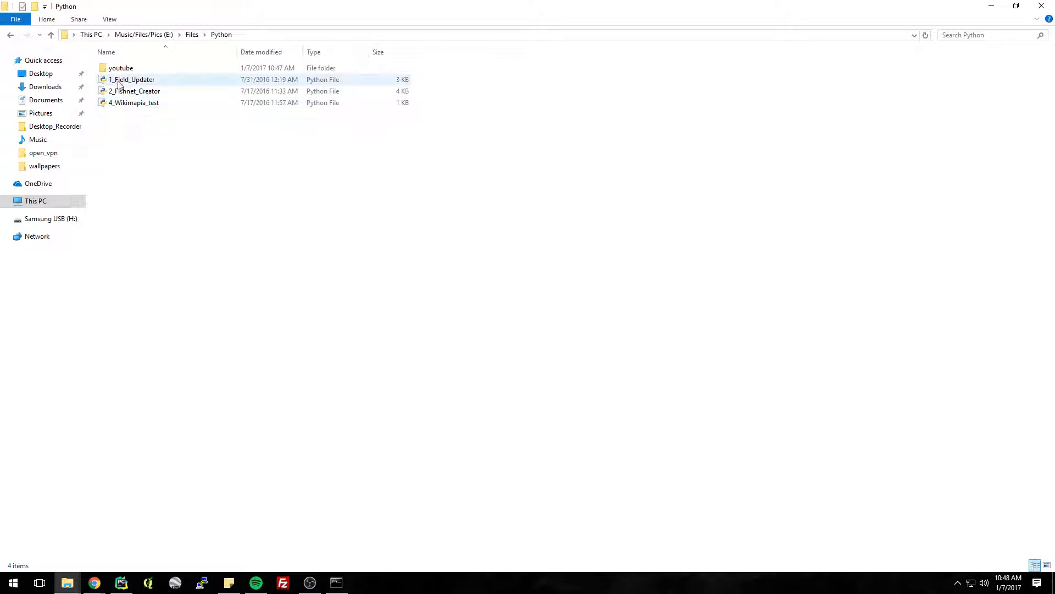
pyautogui.doubleClick(120, 68)
pyautogui.rightClick(232, 234)
pyautogui.click(278, 329)
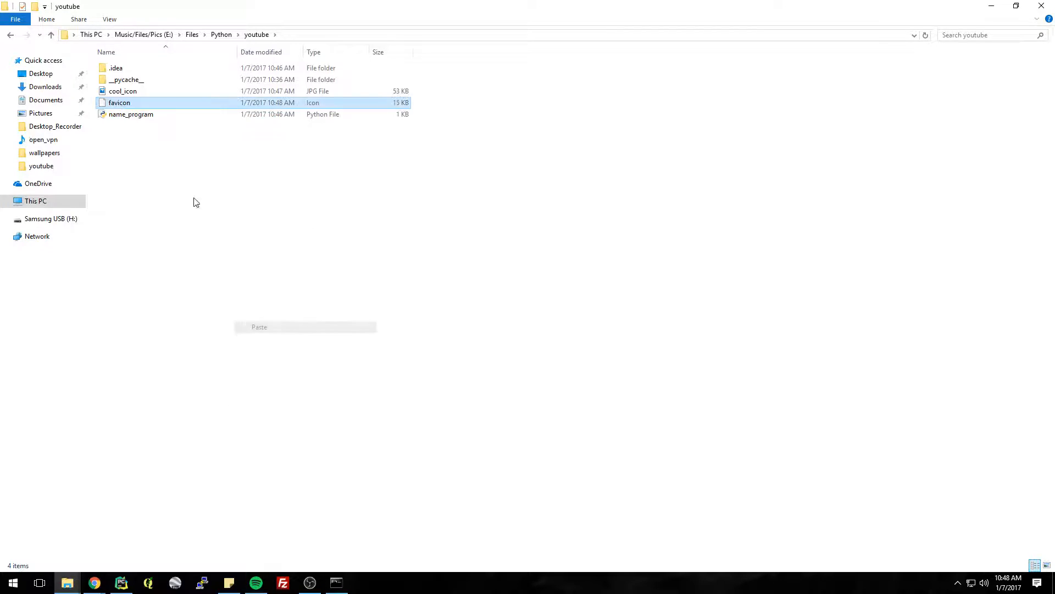
# Delete the old cool_icon.jpg and rename favicon to cool_icon.
pyautogui.click(124, 91)
pyautogui.press('Delete')
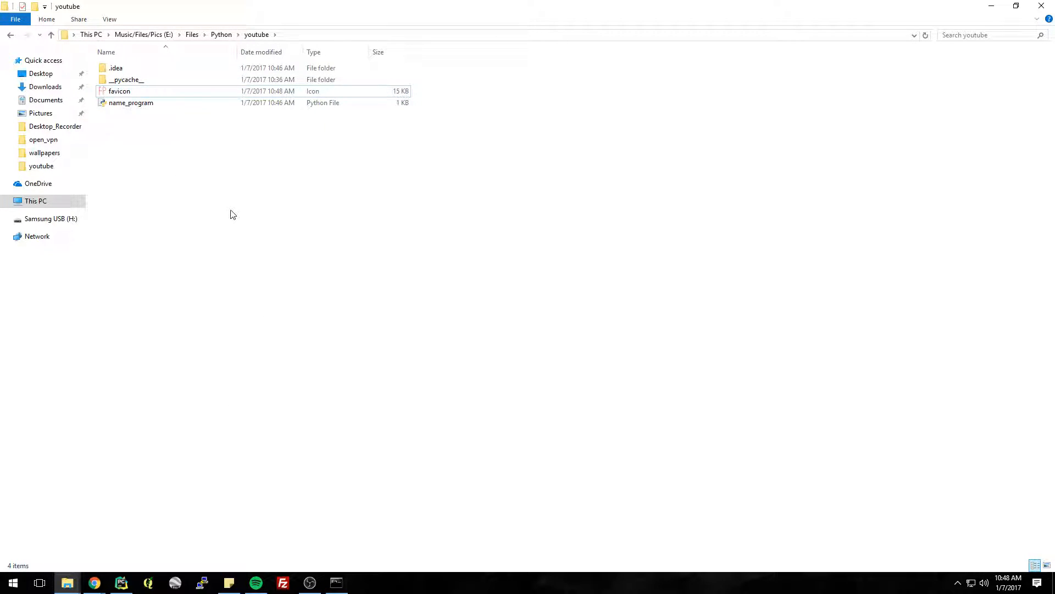
pyautogui.rightClick(157, 97)
pyautogui.click(212, 248)
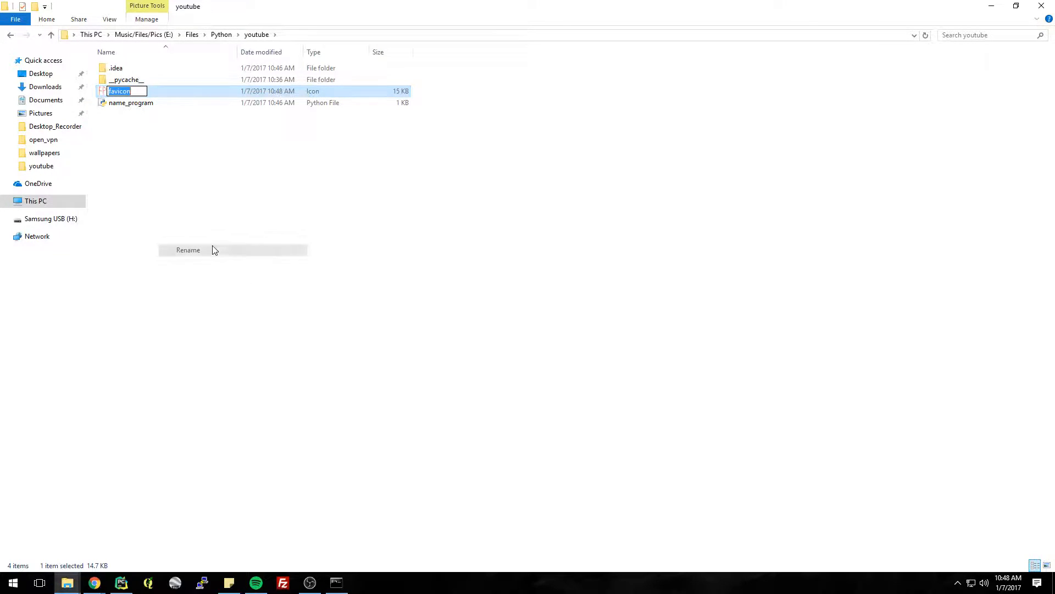
pyautogui.write('cool_')
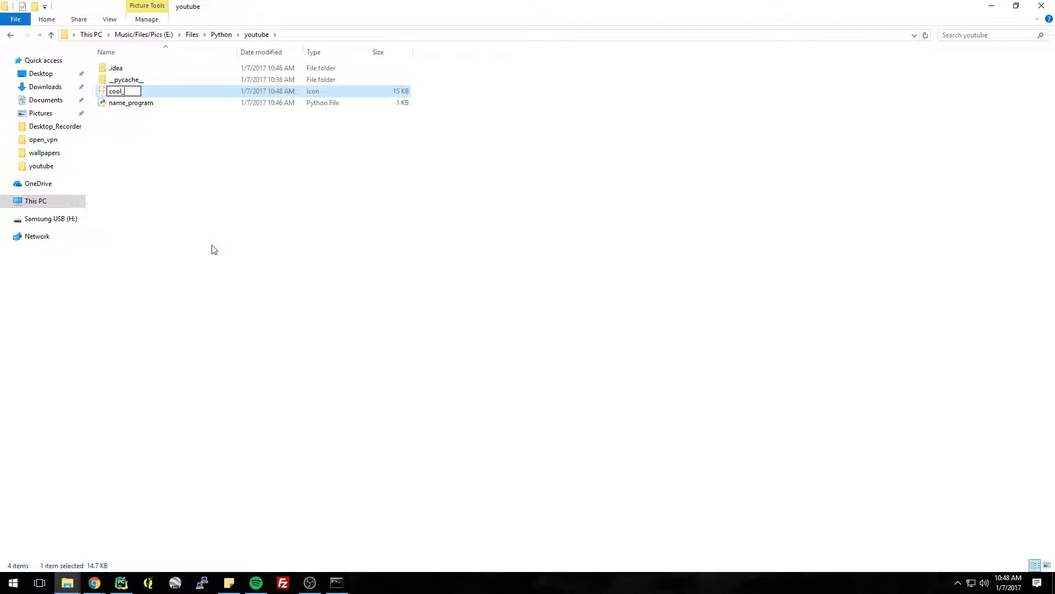
pyautogui.press('Return')
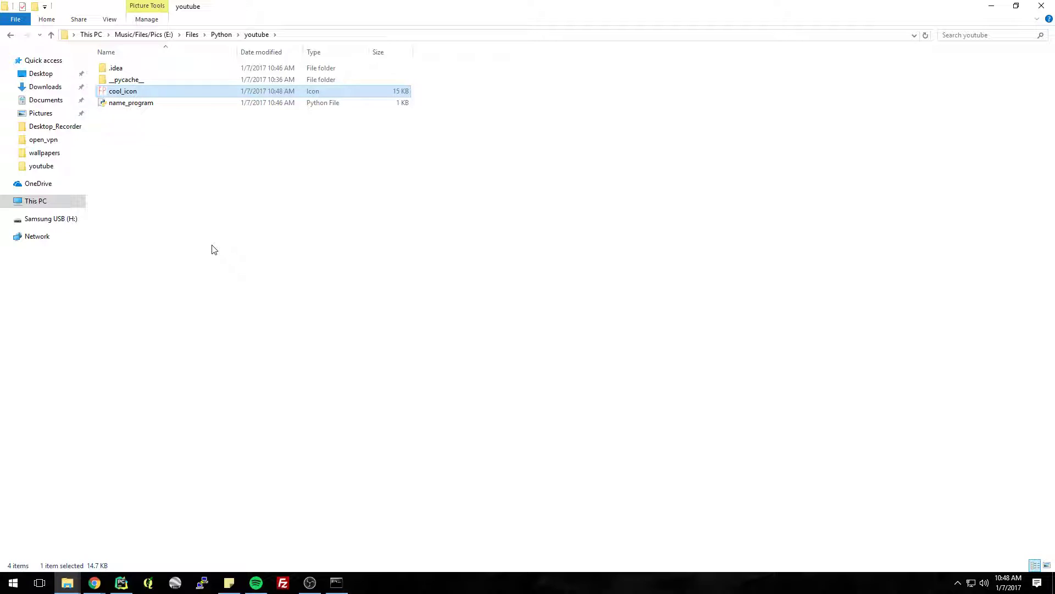
pyautogui.click(219, 189)
pyautogui.click(124, 91)
pyautogui.click(242, 264)
pyautogui.rightClick(349, 585)
pyautogui.moveTo(66, 583)
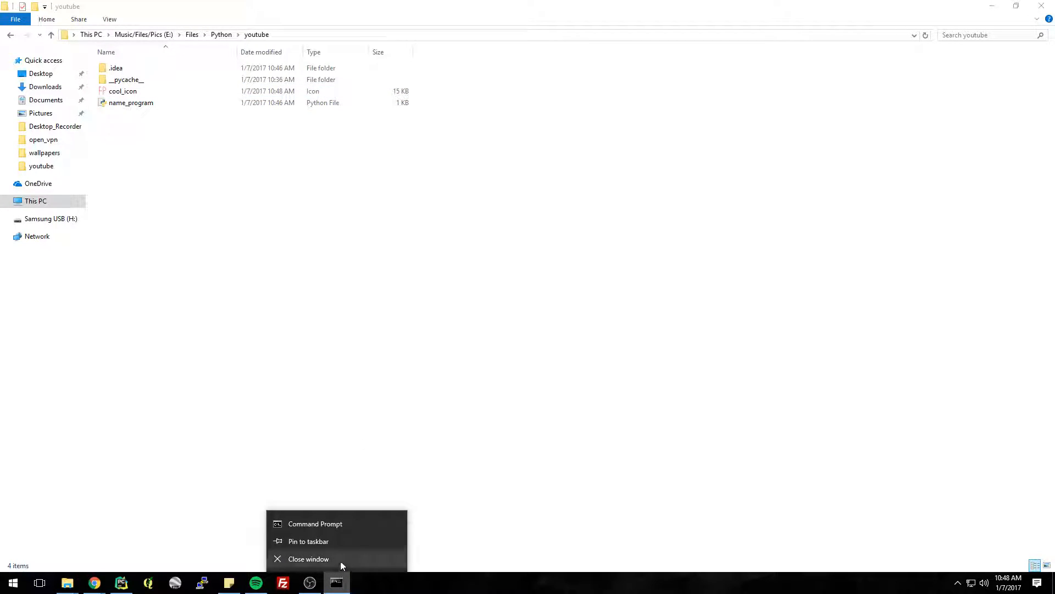
pyautogui.press('Escape')
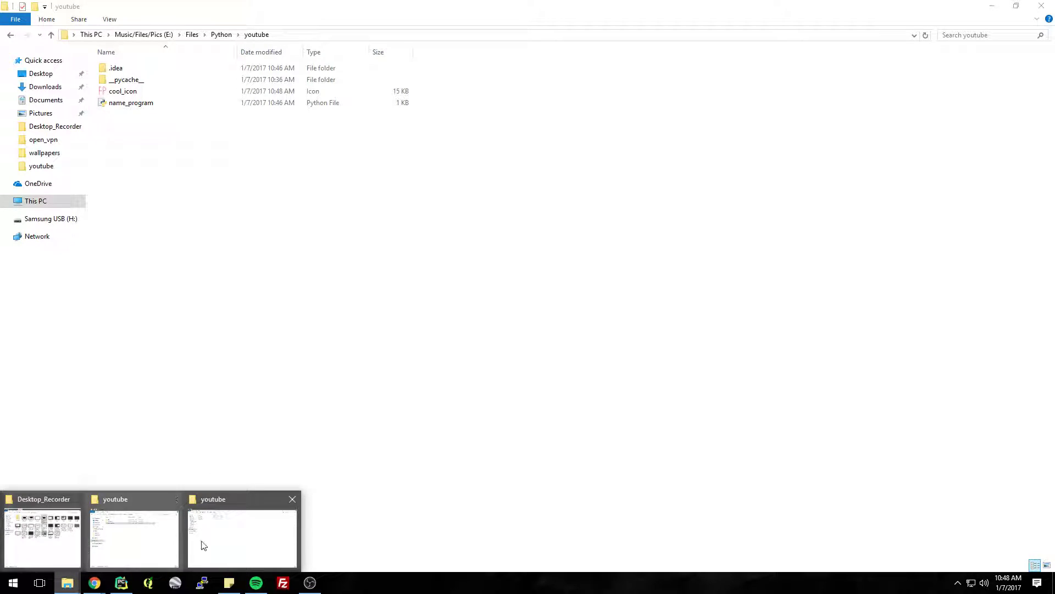
# Launch Command Prompt from Start search and open a new File Explorer window.
pyautogui.click(13, 584)
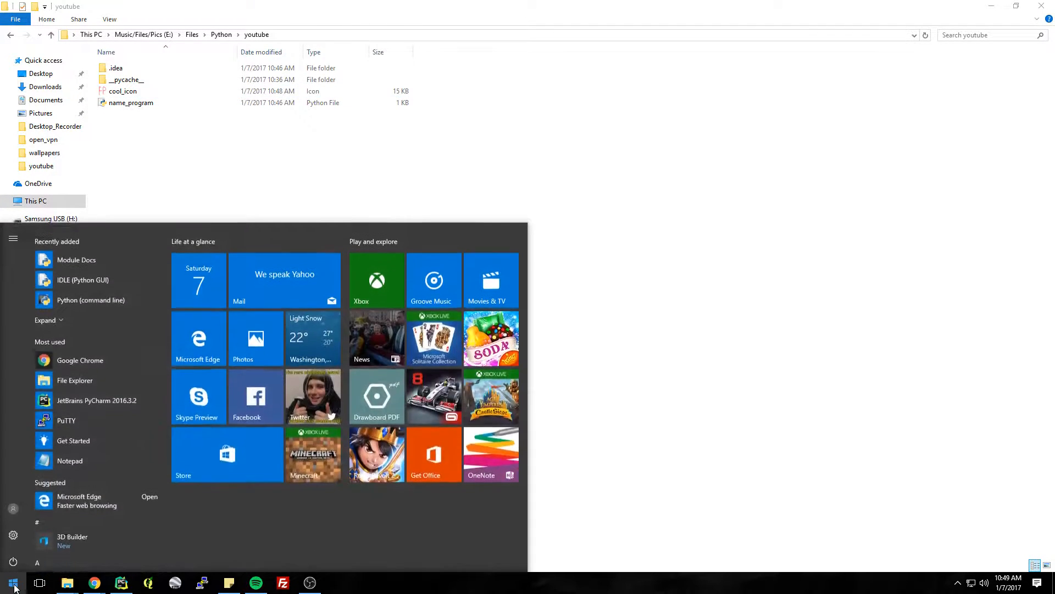
pyautogui.write('cmd')
pyautogui.press('Return')
pyautogui.write('cd')
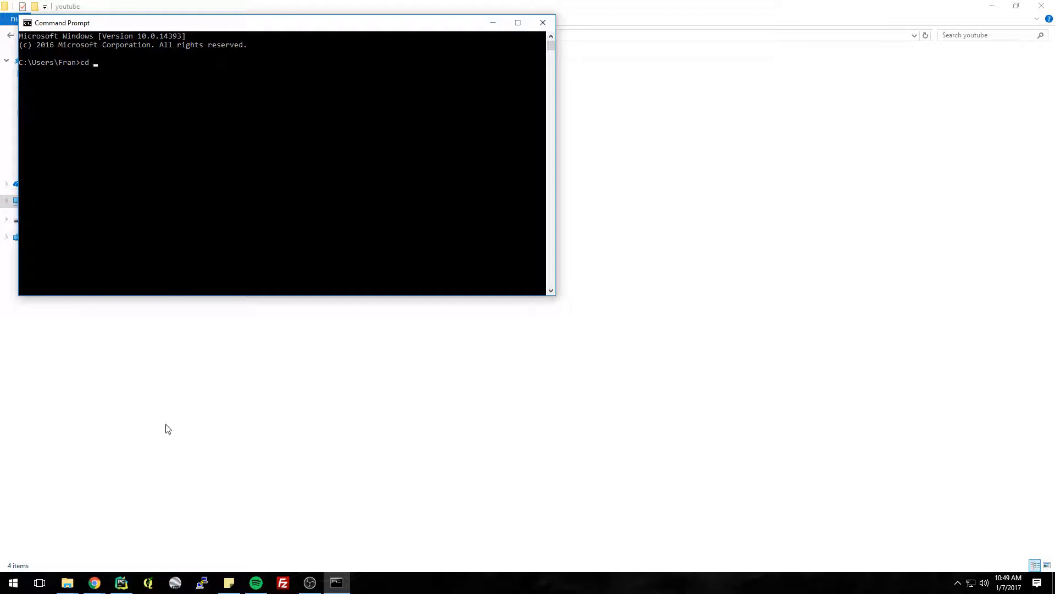
pyautogui.rightClick(67, 584)
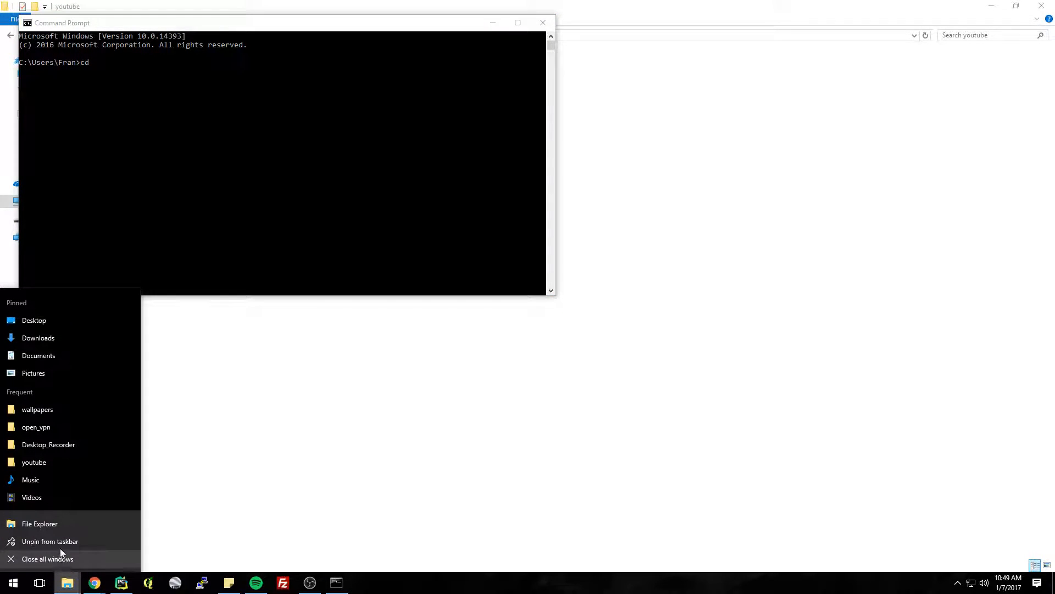
pyautogui.click(60, 526)
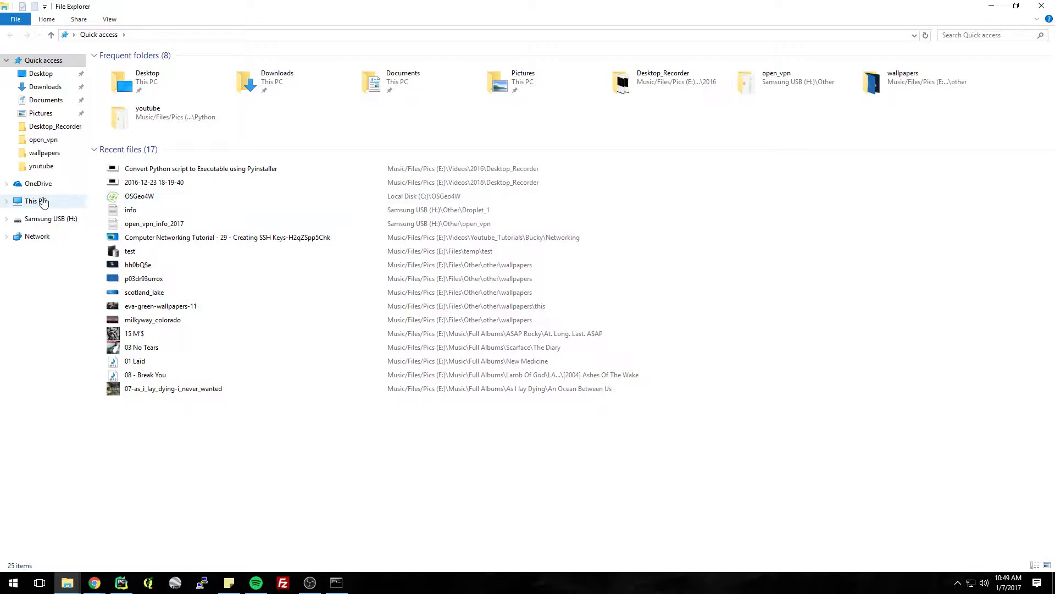
# Browse Explorer to C:\Python34\Scripts to read the path for the cd command.
pyautogui.click(36, 200)
pyautogui.doubleClick(160, 134)
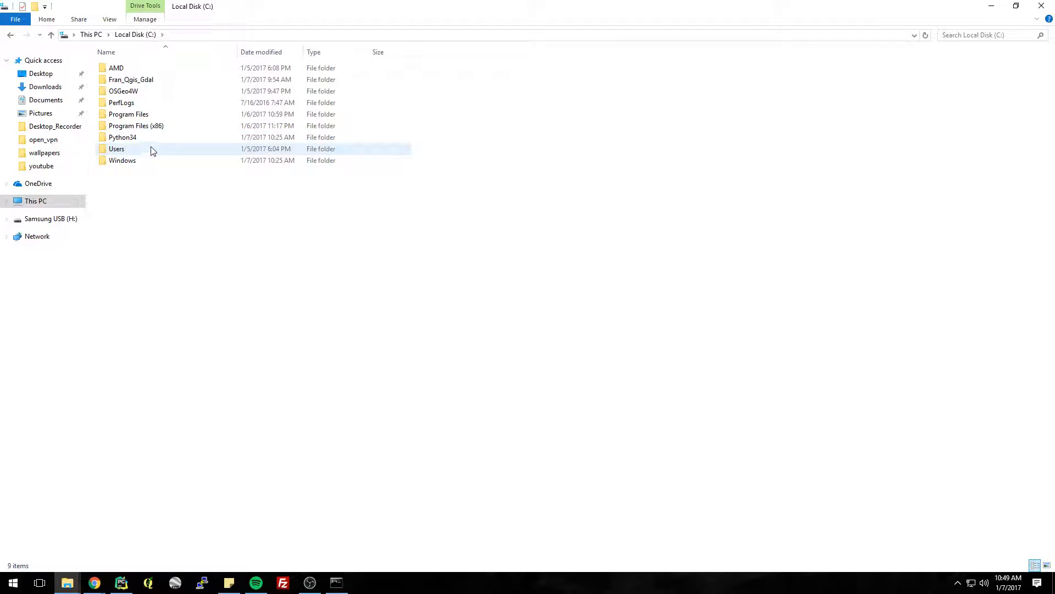
pyautogui.doubleClick(133, 138)
pyautogui.doubleClick(140, 127)
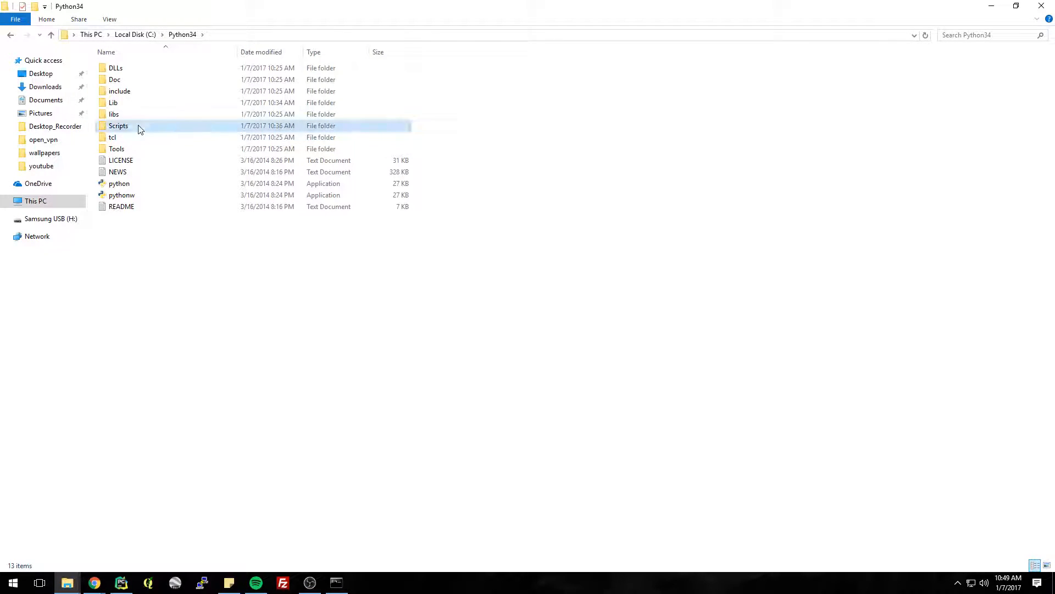
pyautogui.click(184, 35)
pyautogui.doubleClick(1017, 6)
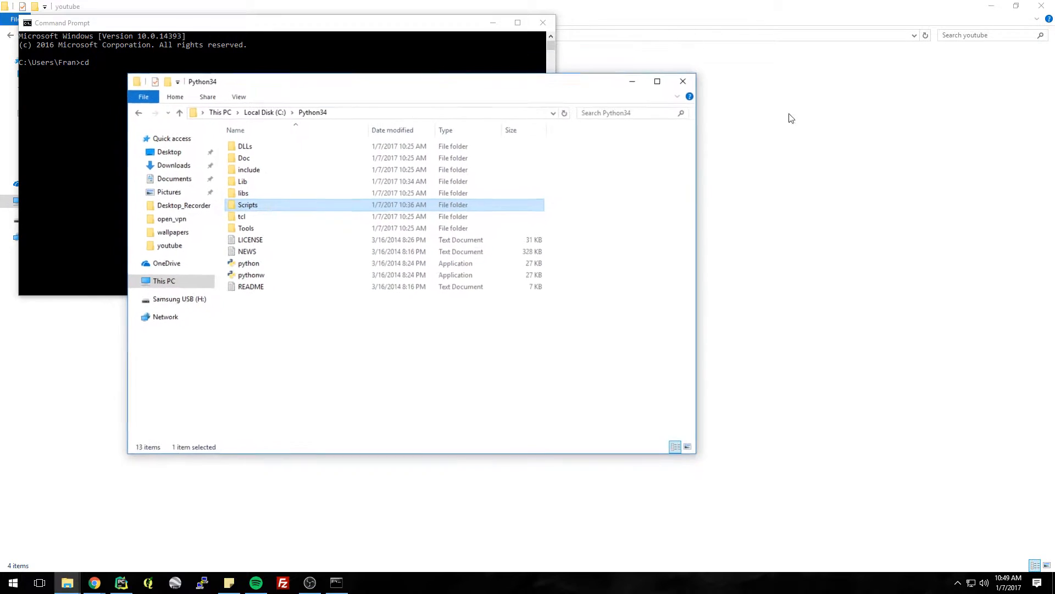
pyautogui.click(302, 211)
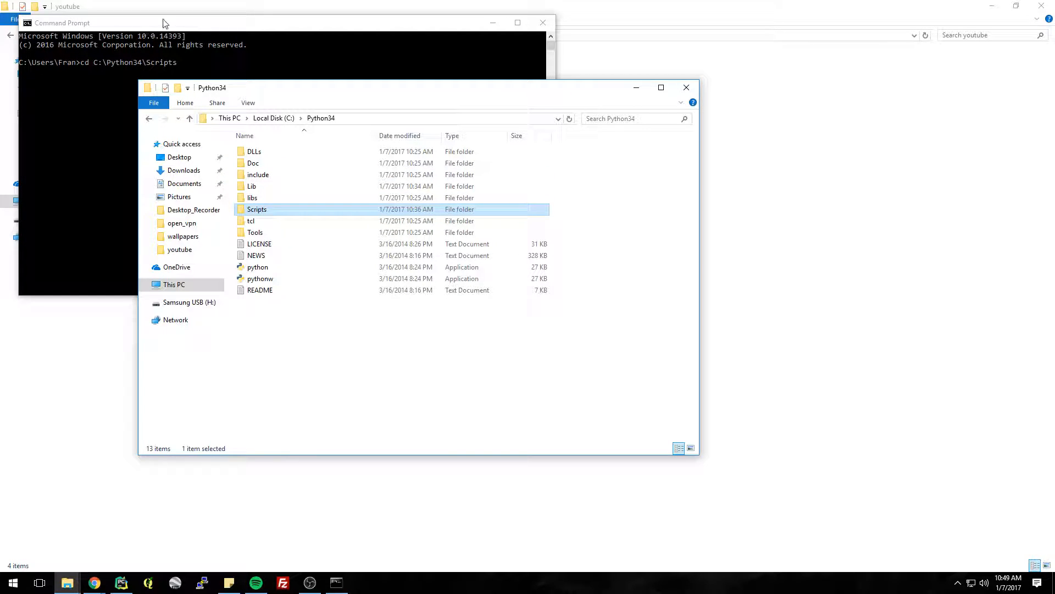
pyautogui.click(185, 64)
# Run the cd into C:\Python34\Scripts and confirm pyinstaller.exe is listed in the Scripts folder.
pyautogui.press('Return')
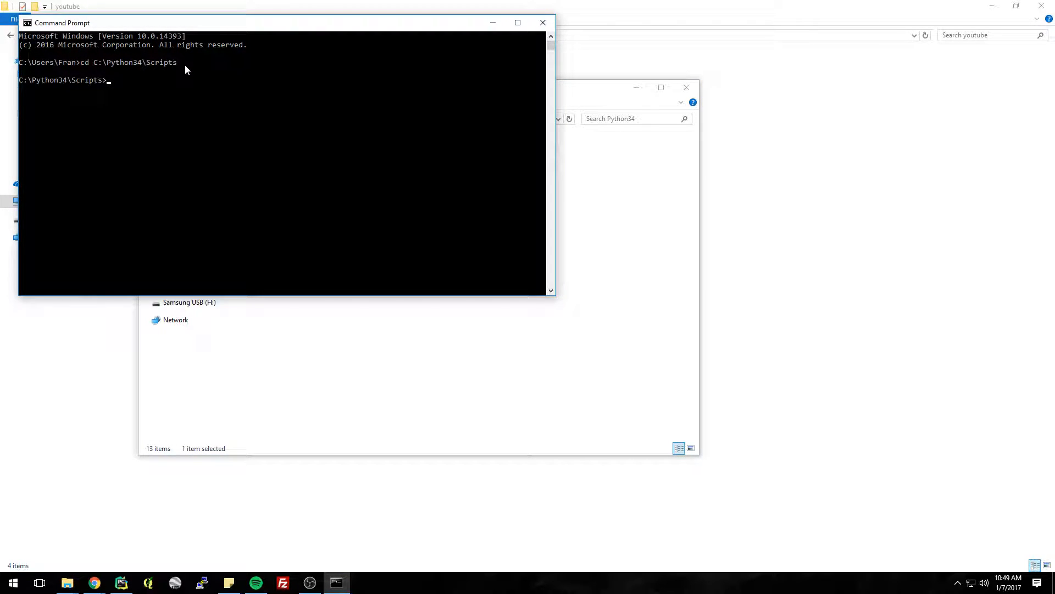
pyautogui.write('pyinstaller.exe')
pyautogui.click(584, 106)
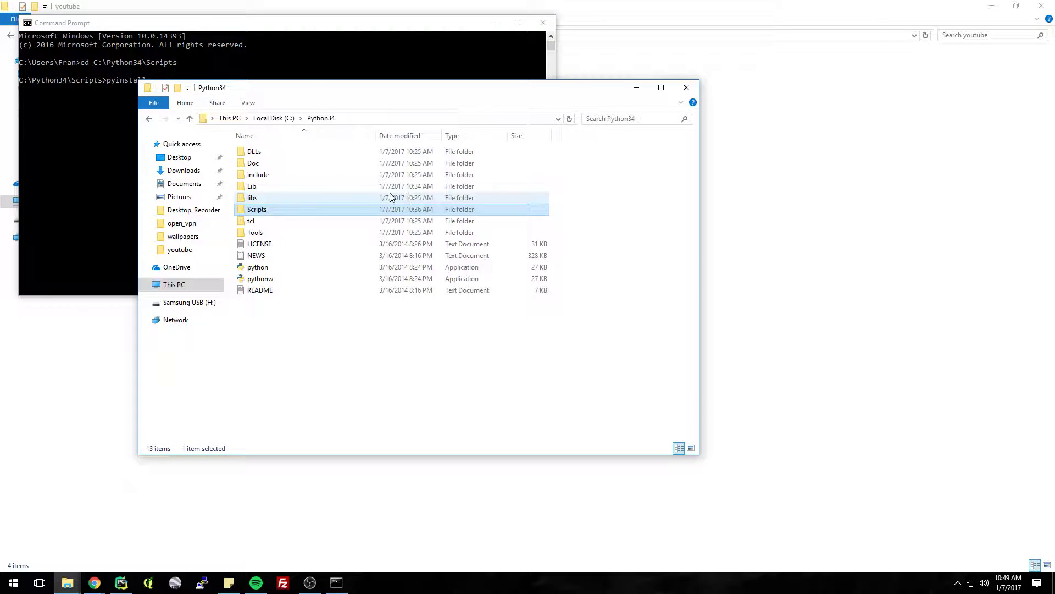
pyautogui.doubleClick(274, 211)
pyautogui.scroll(-5, 352, 340)
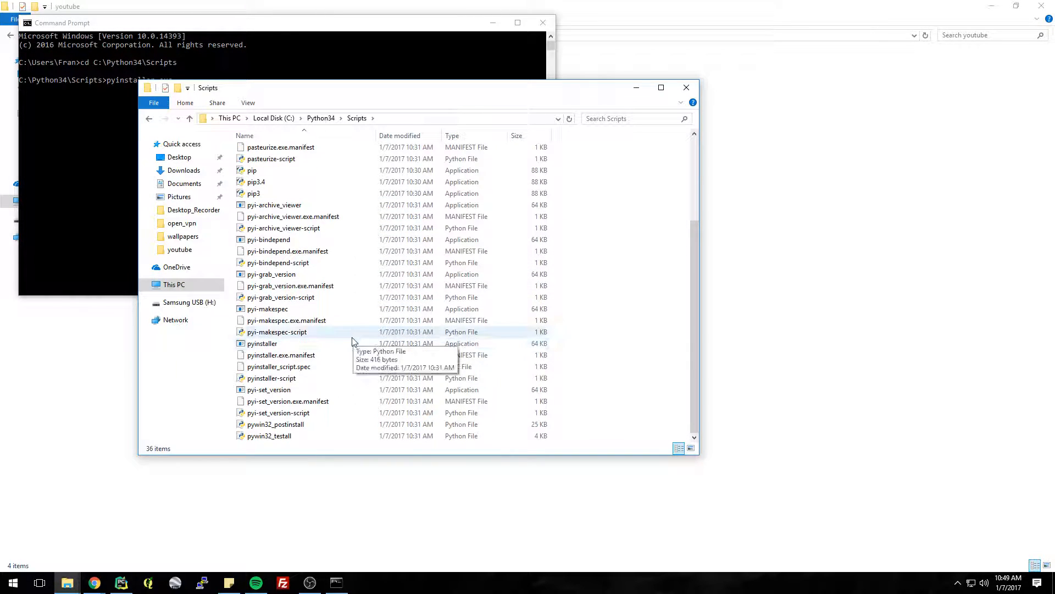
pyautogui.click(268, 344)
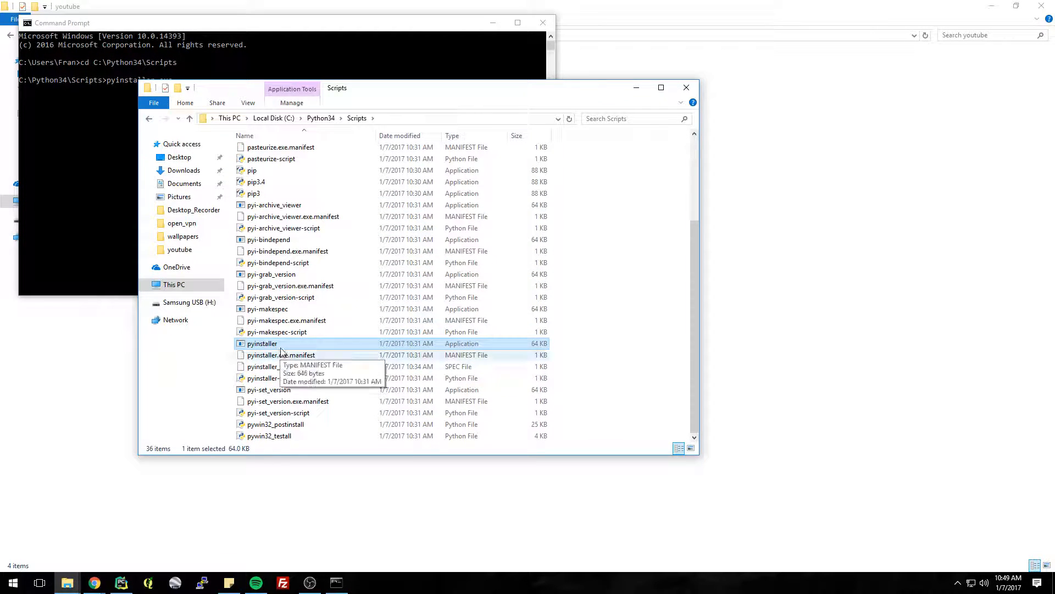
pyautogui.moveTo(361, 92); pyautogui.dragTo(482, 81)
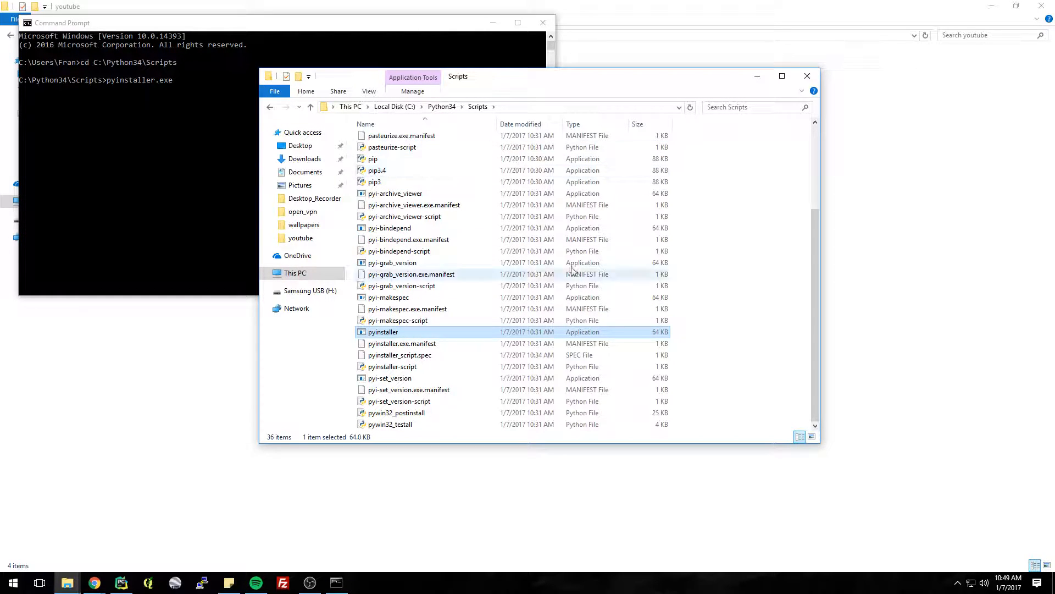
pyautogui.moveTo(482, 81); pyautogui.dragTo(472, 85)
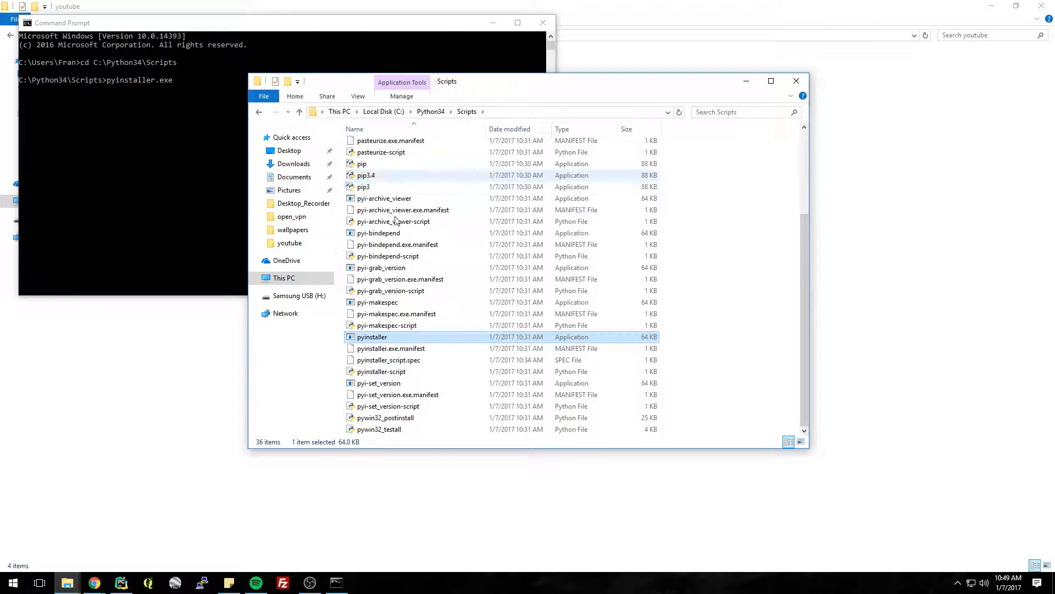
# Extend the command to 'pyinstaller.exe --onefile --icon='.
pyautogui.click(197, 110)
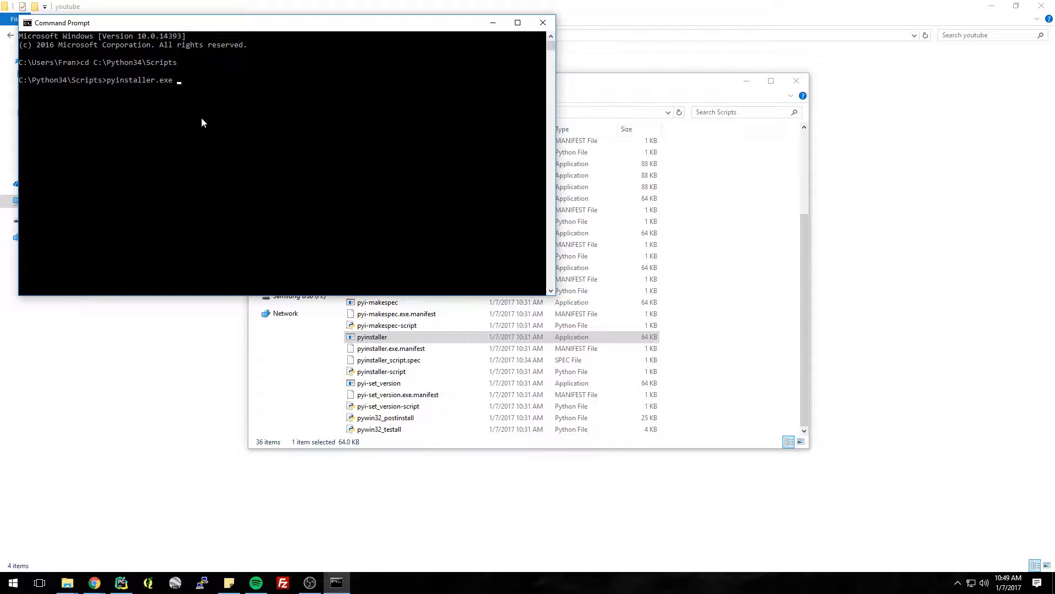
pyautogui.click(188, 83)
pyautogui.write('--onefile')
pyautogui.write('--i')
pyautogui.write('con')
# Browse Explorer to E:\Files\Python\youtube and select cool_icon.ico.
pyautogui.click(567, 168)
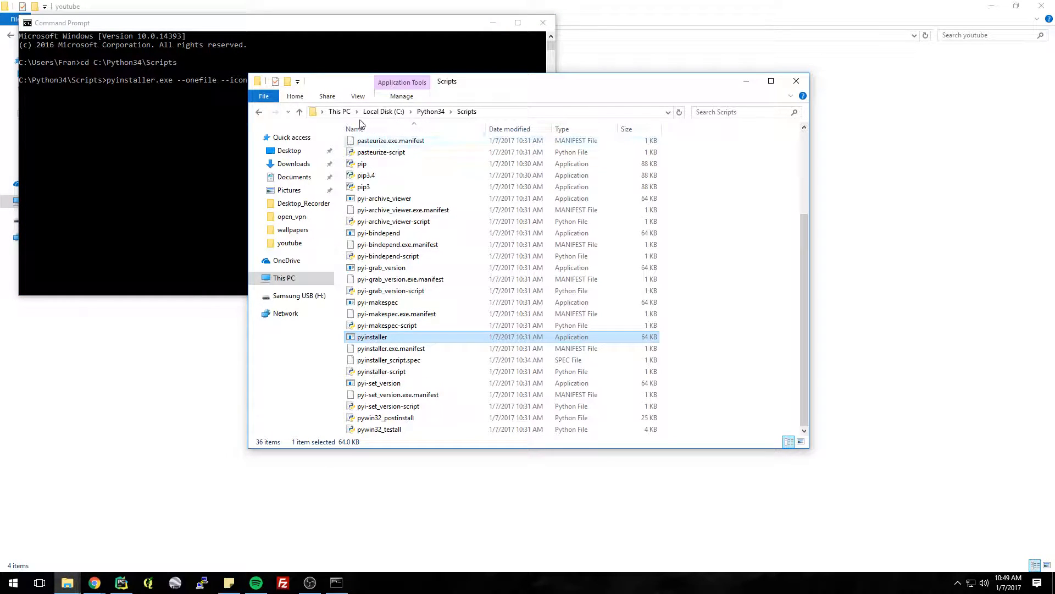
pyautogui.click(338, 113)
pyautogui.doubleClick(671, 236)
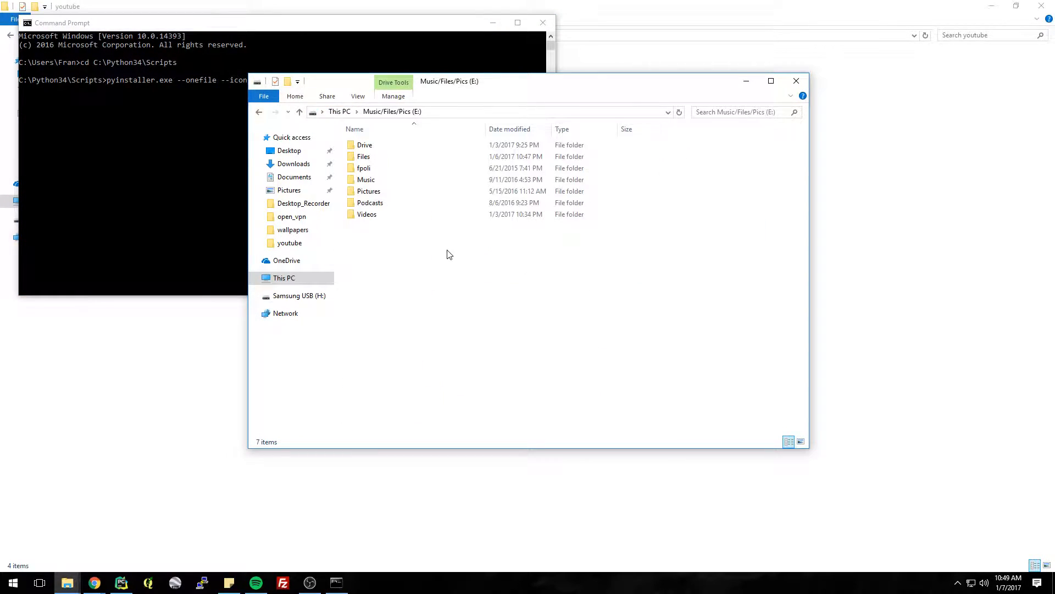
pyautogui.doubleClick(367, 157)
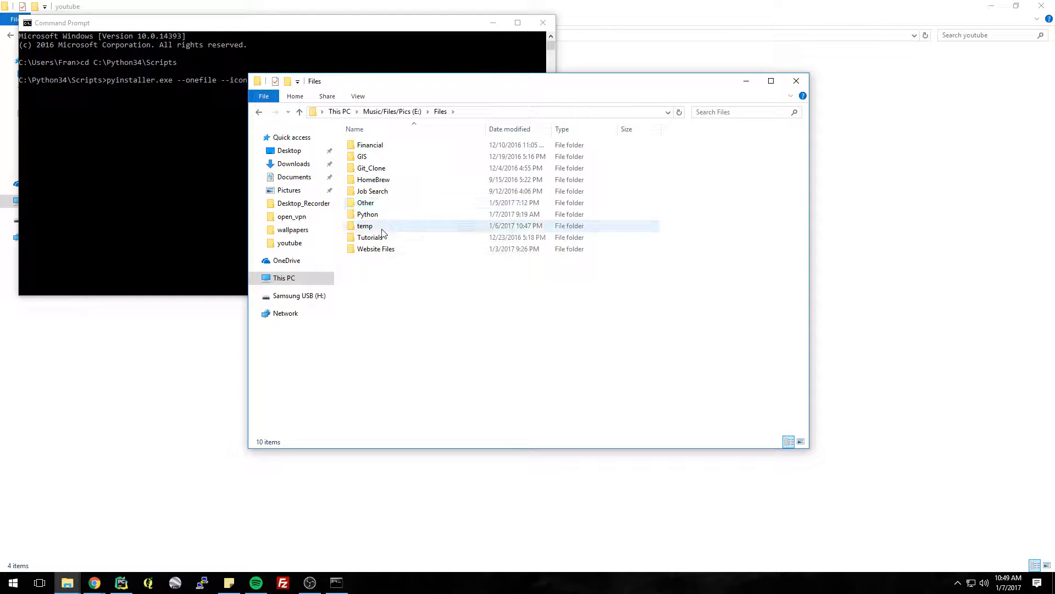
pyautogui.click(368, 214)
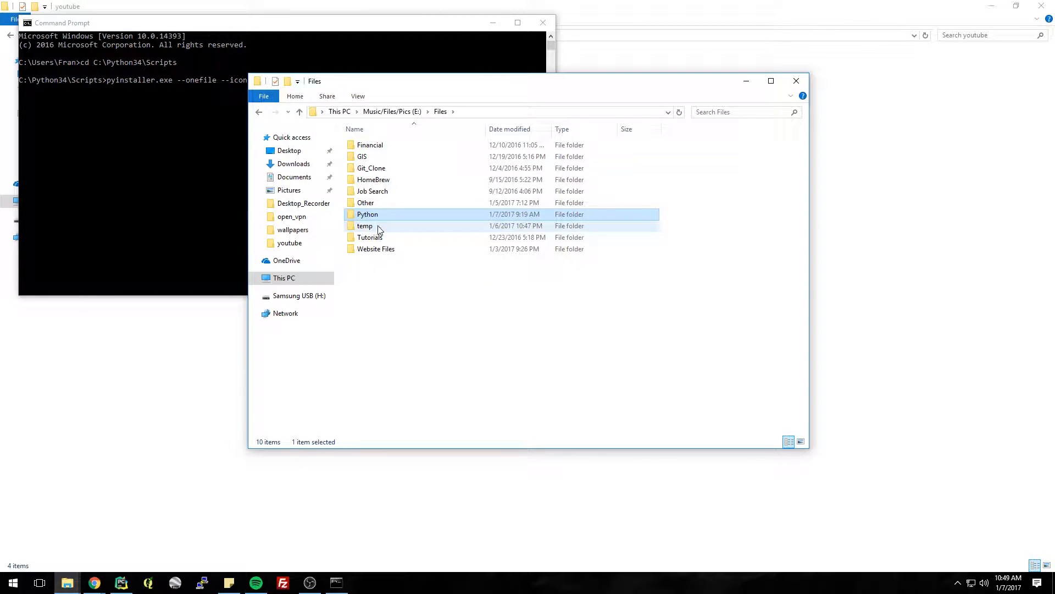
pyautogui.doubleClick(369, 215)
pyautogui.doubleClick(367, 146)
pyautogui.click(371, 169)
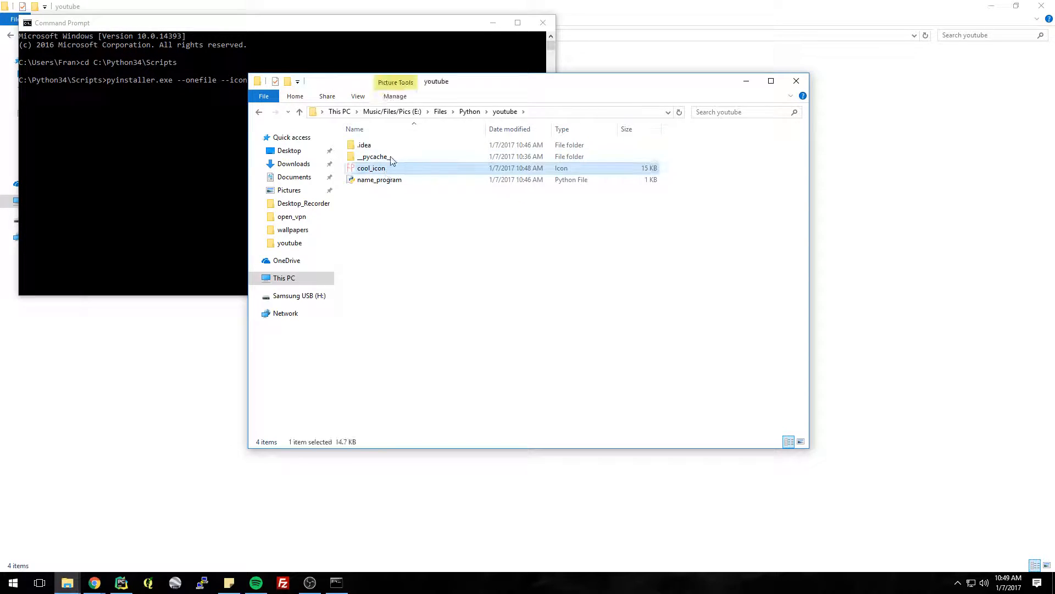
# Drop the cool_icon.ico and name_program.py paths into the command and run the PyInstaller build.
pyautogui.moveTo(435, 88); pyautogui.dragTo(707, 112)
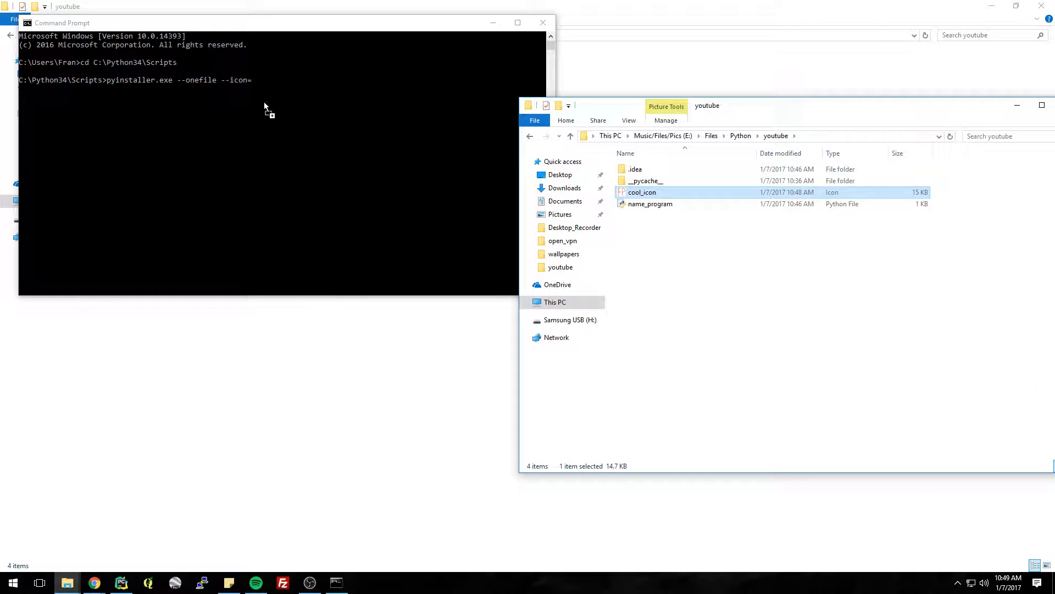
pyautogui.click(423, 80)
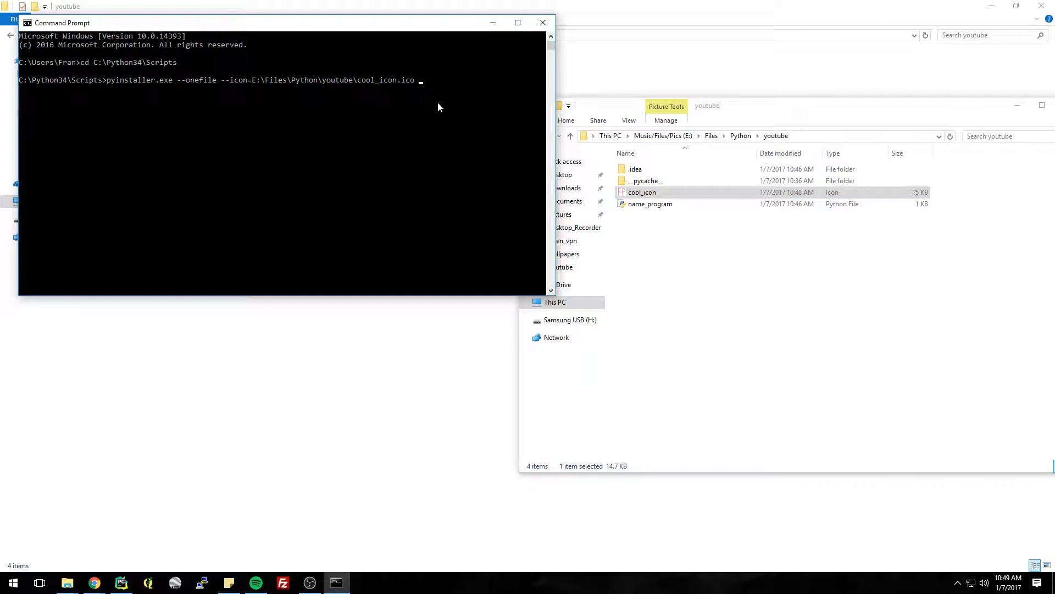
pyautogui.click(621, 115)
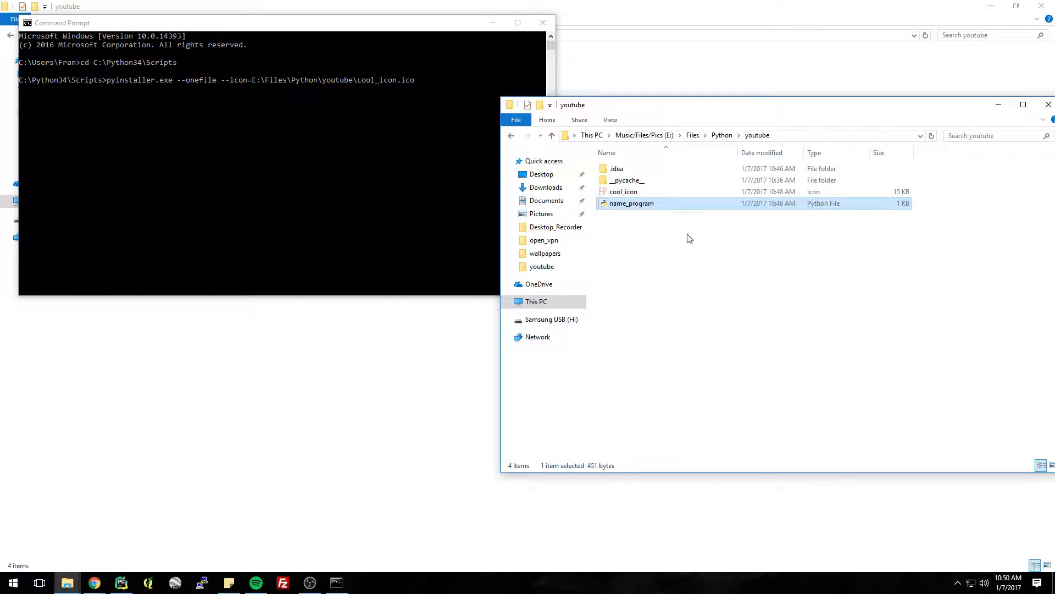
pyautogui.moveTo(650, 204)
pyautogui.mouseDown()
pyautogui.moveTo(495, 176)
pyautogui.moveTo(446, 88)
pyautogui.mouseUp()
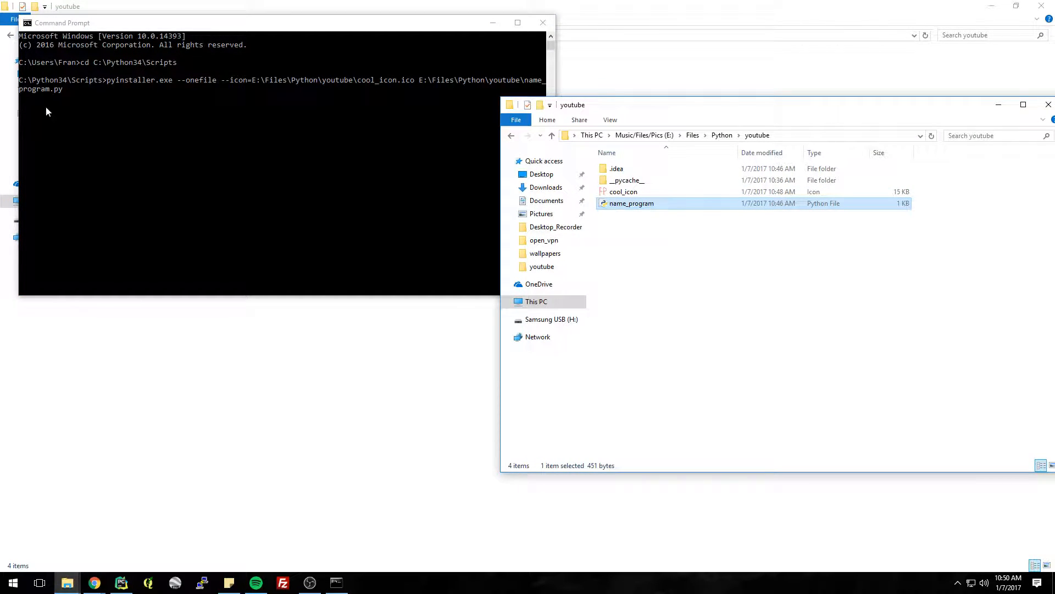
pyautogui.click(81, 92)
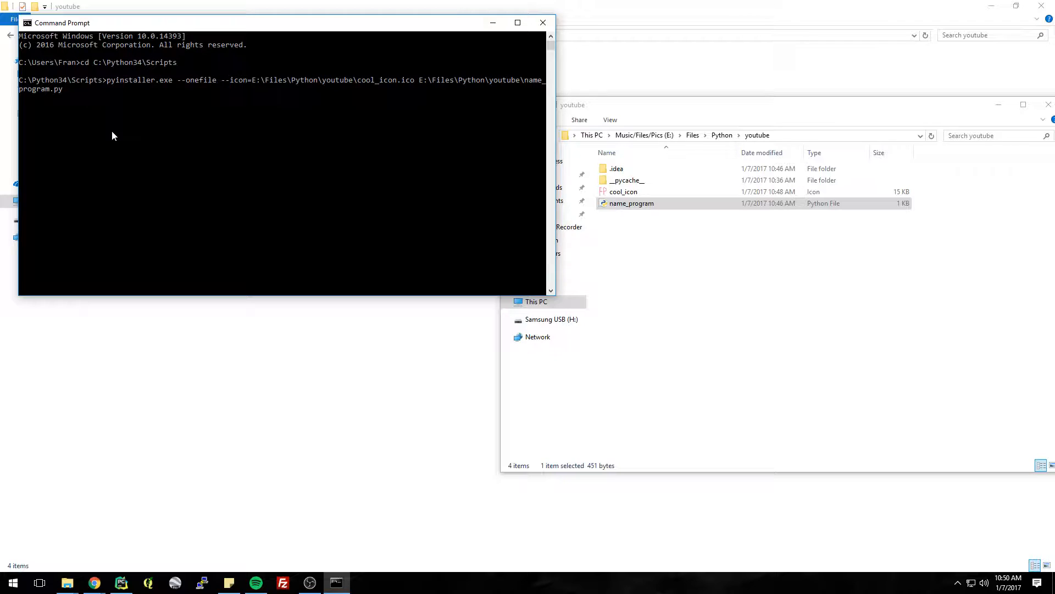
pyautogui.press('Return')
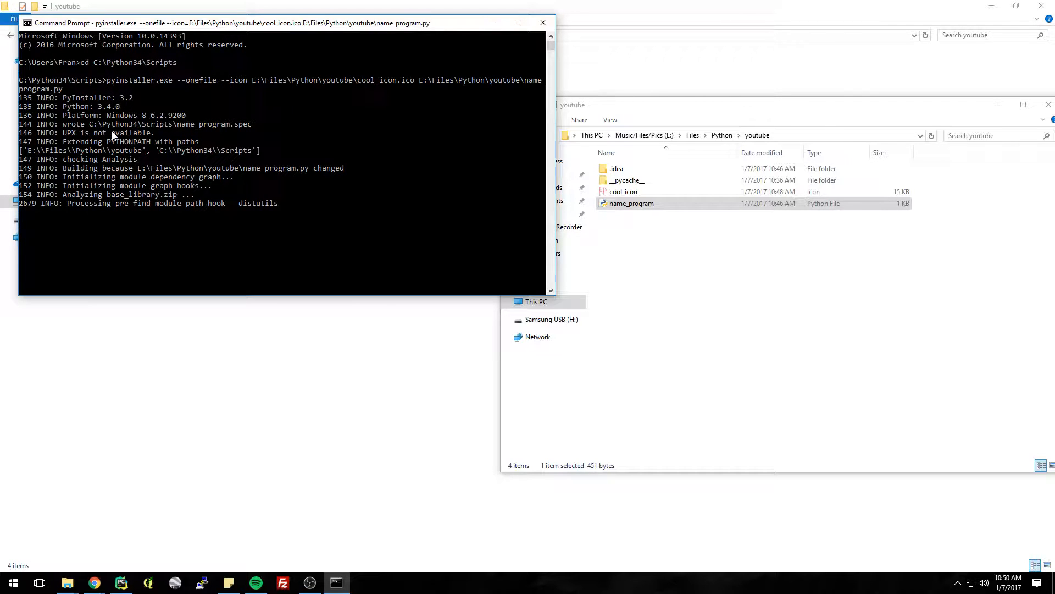
# Browse Explorer to C:\Python34\Scripts\dist where the build output landed.
pyautogui.click(594, 137)
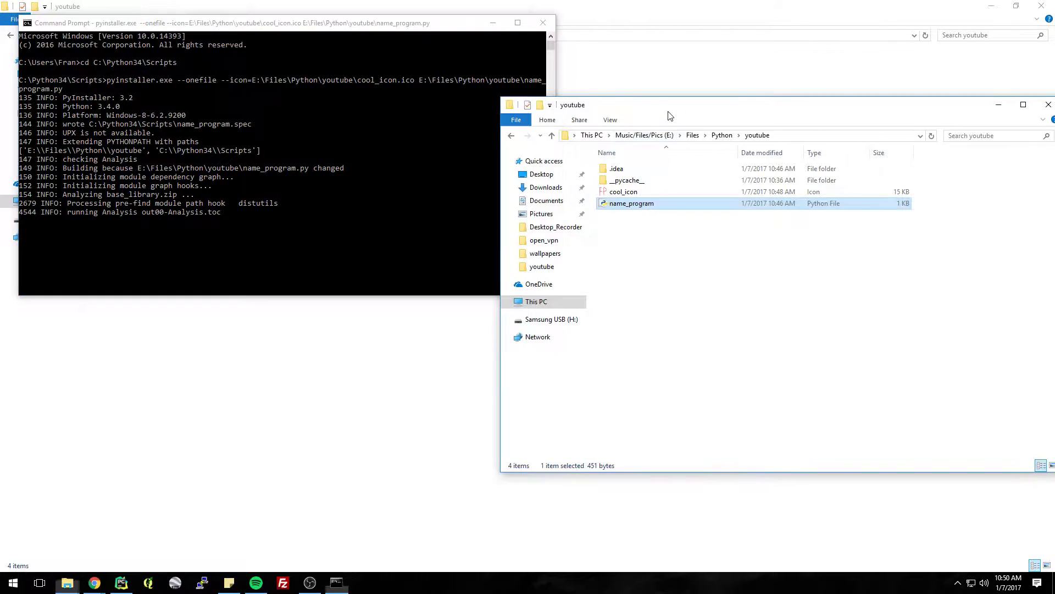
pyautogui.click(591, 135)
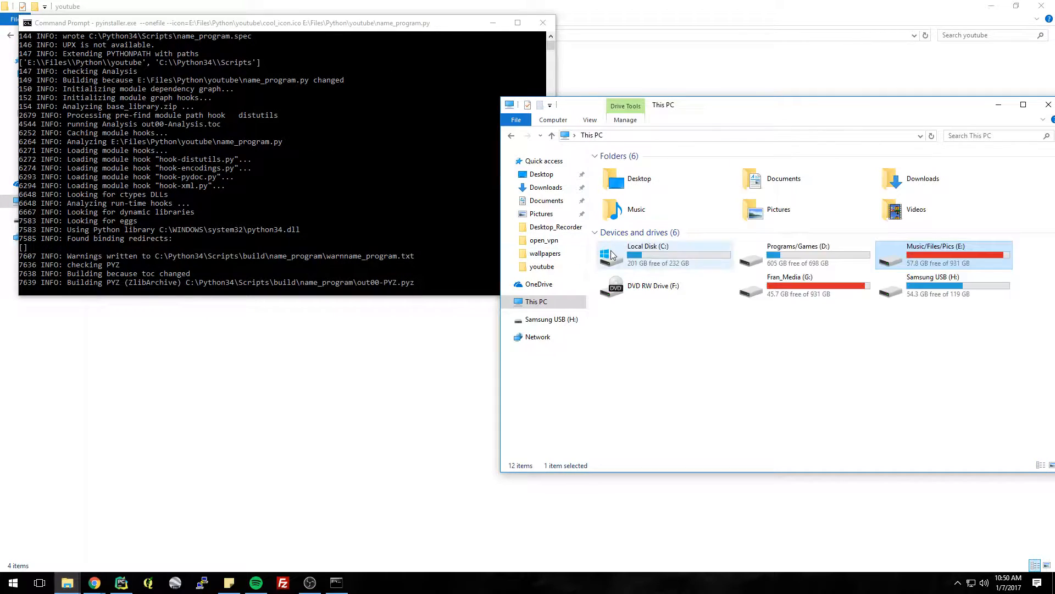
pyautogui.doubleClick(659, 256)
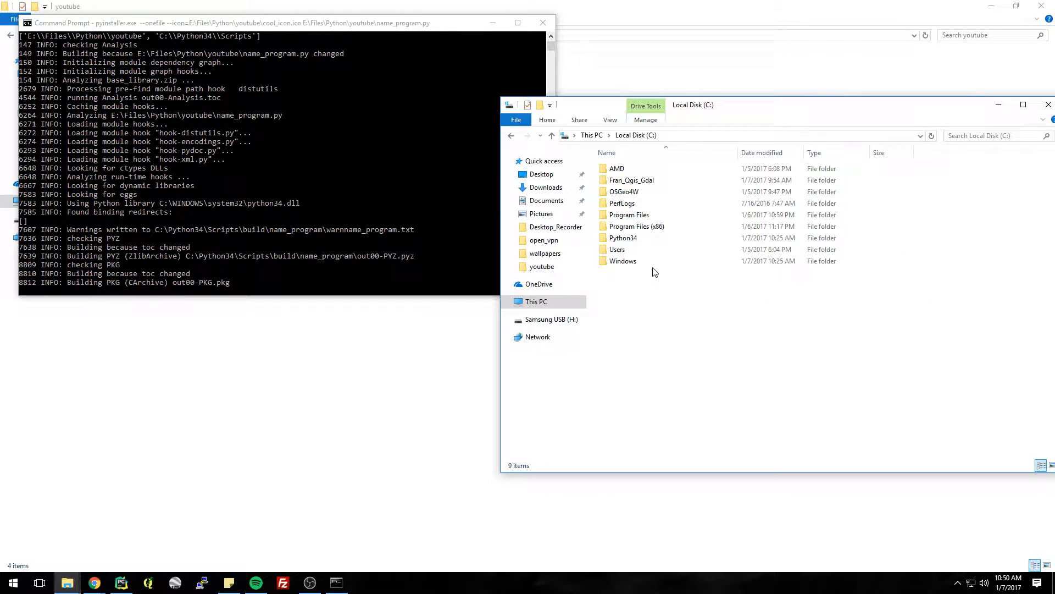
pyautogui.doubleClick(623, 237)
pyautogui.click(619, 227)
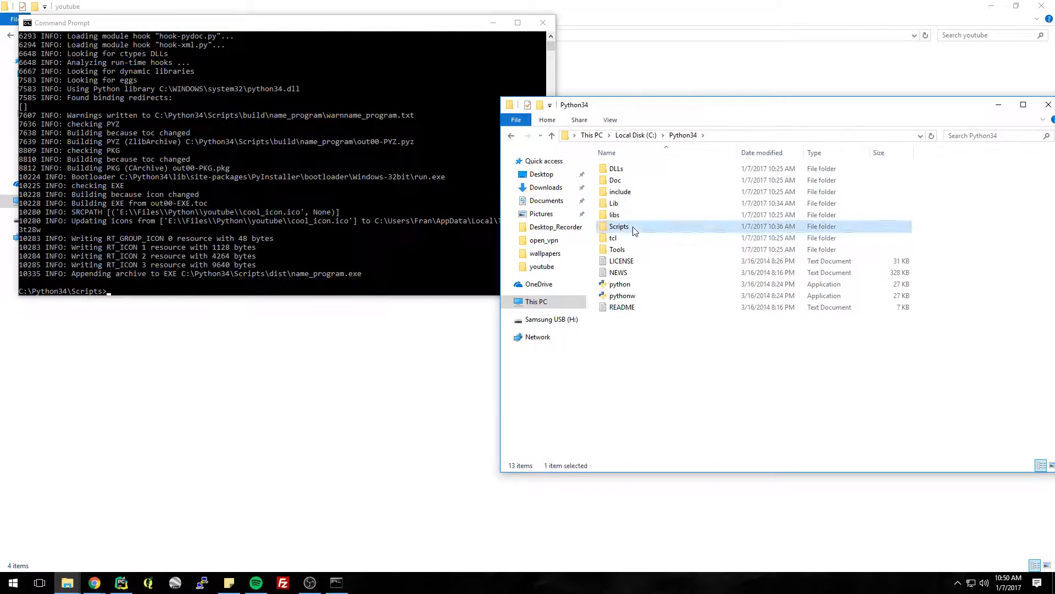
pyautogui.doubleClick(634, 230)
pyautogui.doubleClick(624, 199)
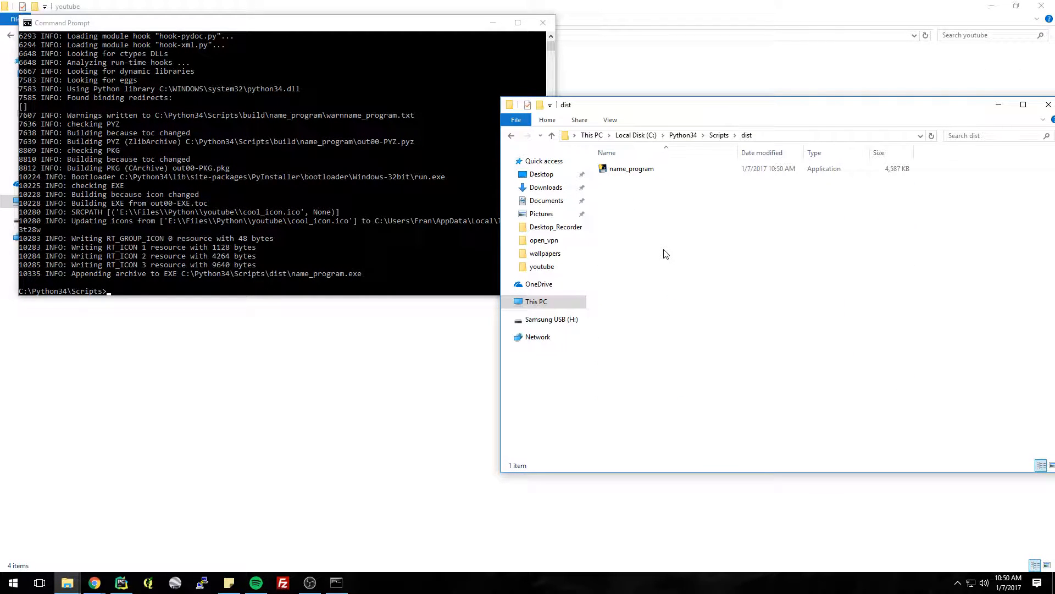
pyautogui.moveTo(735, 112); pyautogui.dragTo(562, 117)
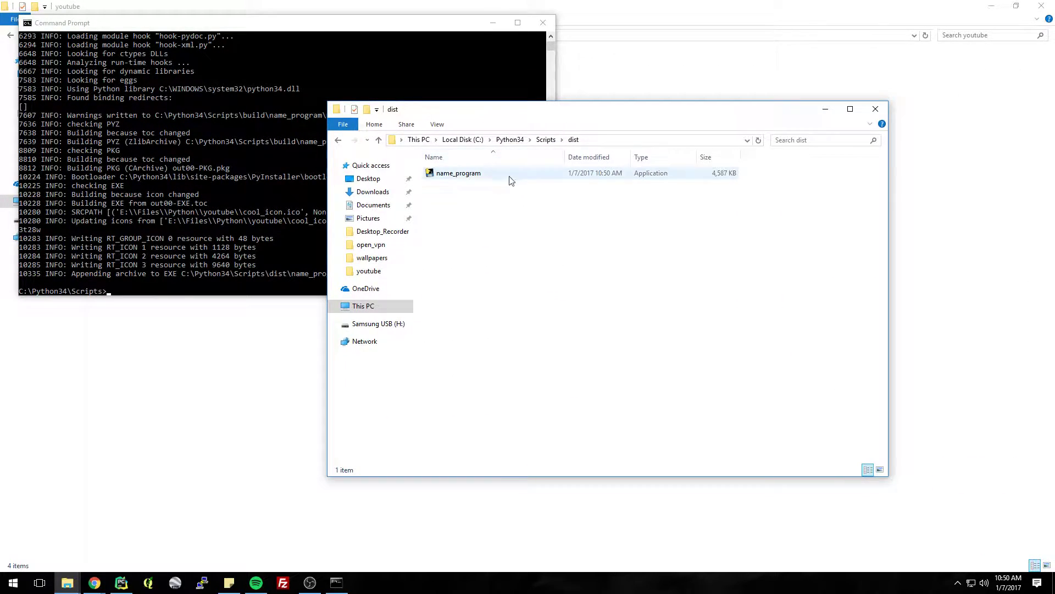
# Copy the name_program executable to the Desktop and minimise the console.
pyautogui.click(477, 180)
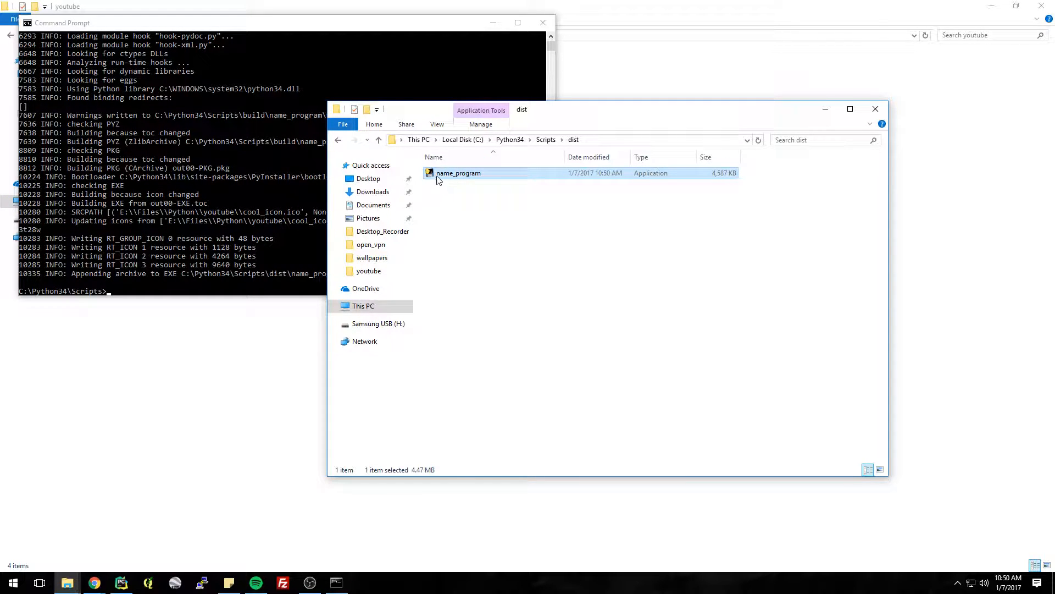
pyautogui.moveTo(544, 110); pyautogui.dragTo(547, 121)
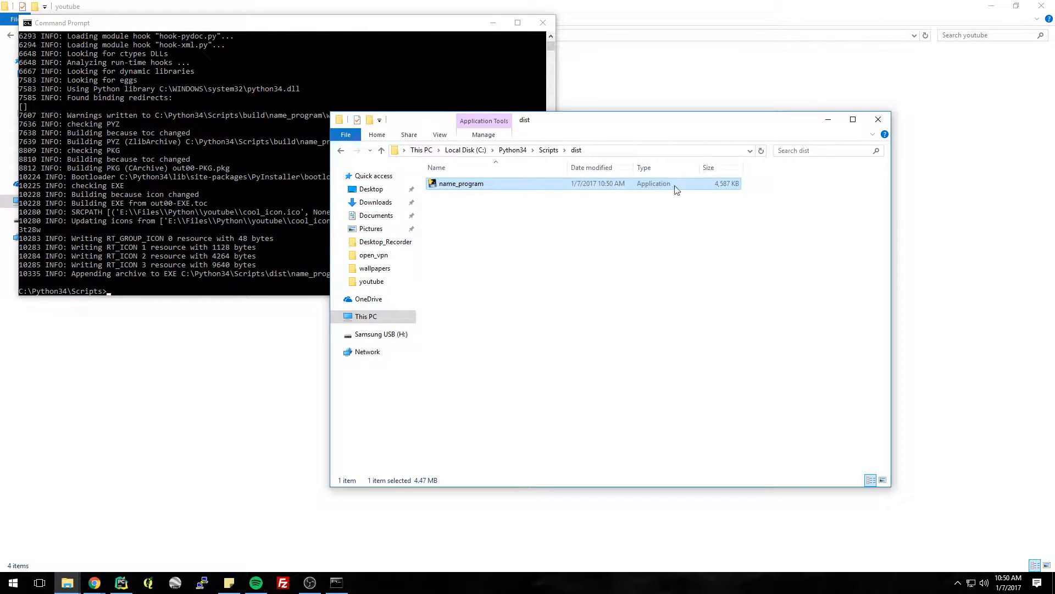
pyautogui.rightClick(464, 185)
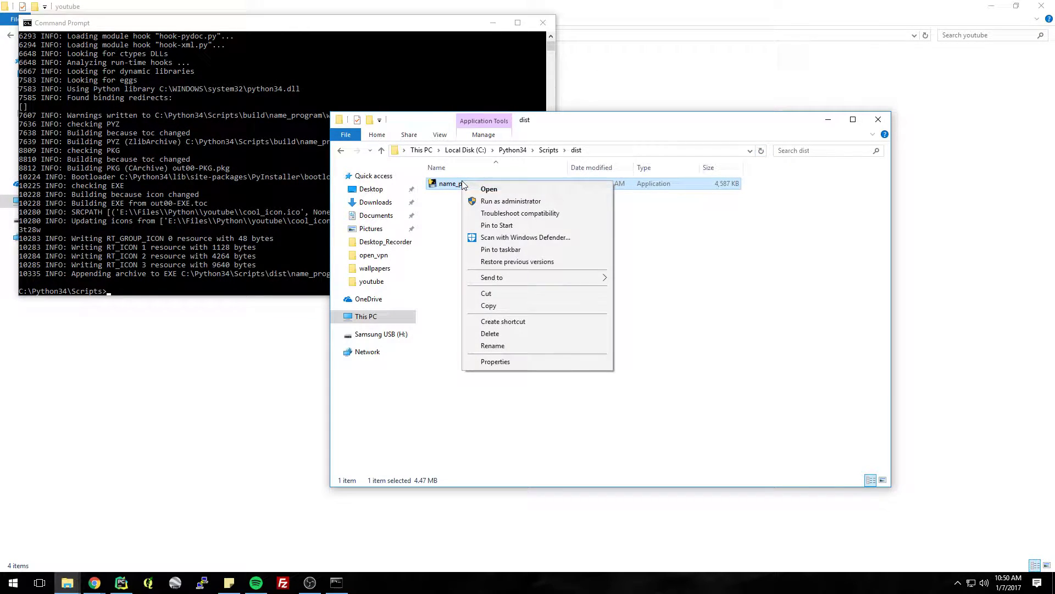
pyautogui.click(495, 305)
pyautogui.click(549, 151)
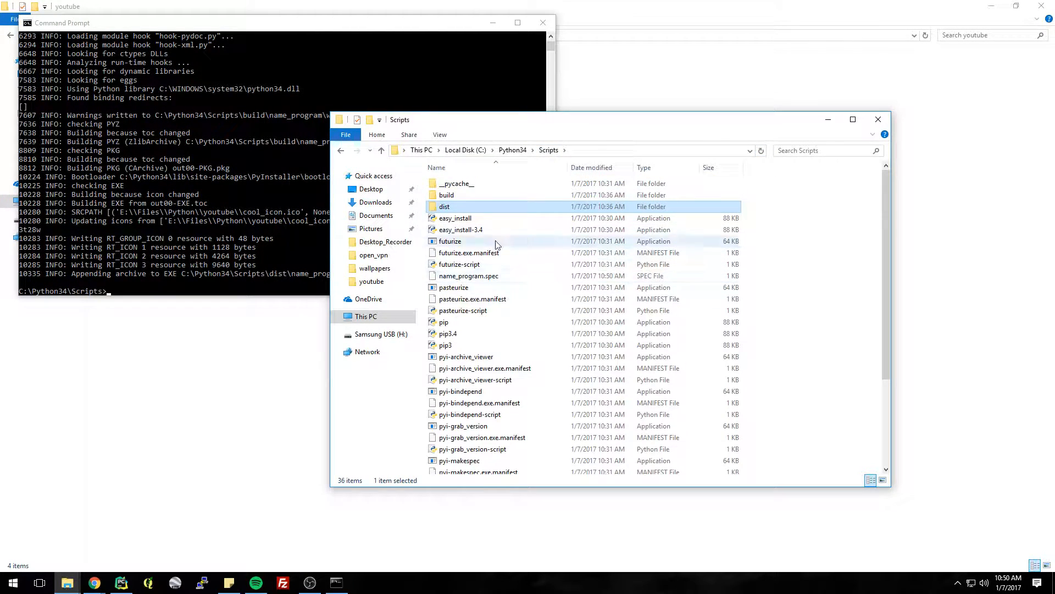
pyautogui.click(371, 189)
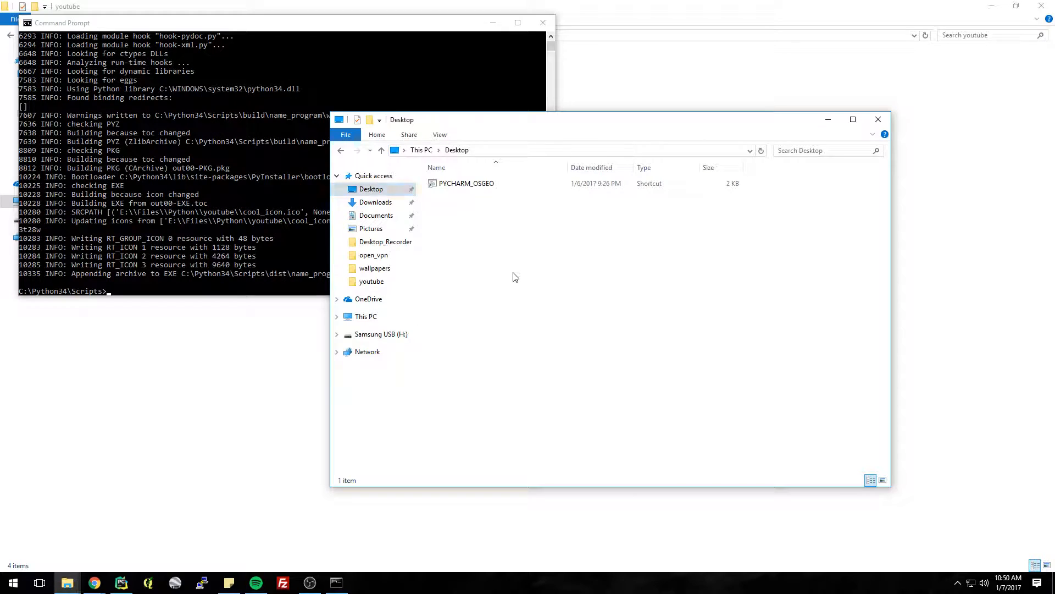
pyautogui.rightClick(511, 270)
pyautogui.click(544, 347)
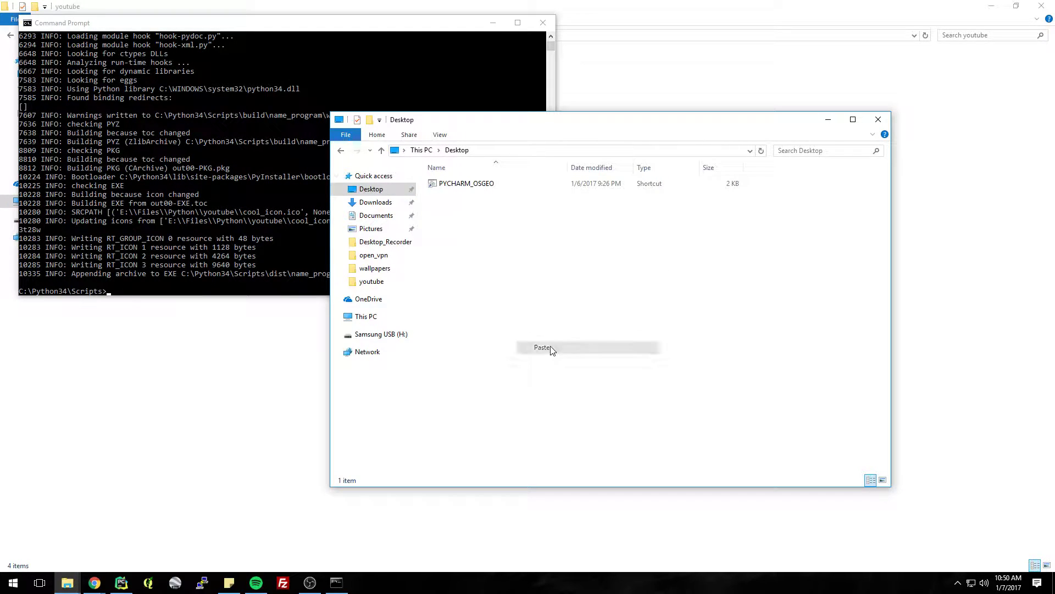
pyautogui.click(482, 245)
pyautogui.click(458, 195)
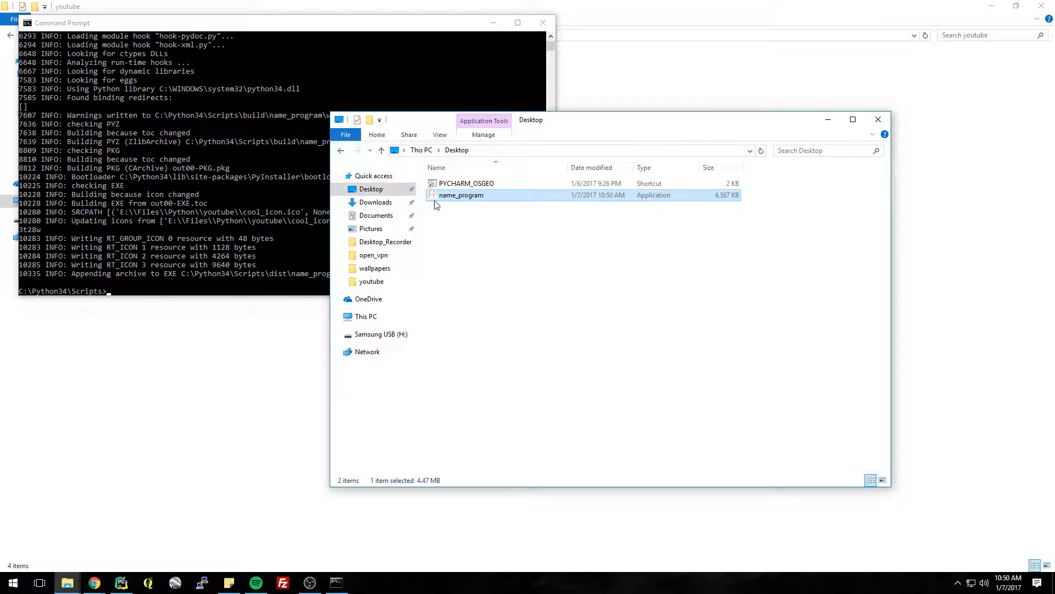
pyautogui.click(494, 23)
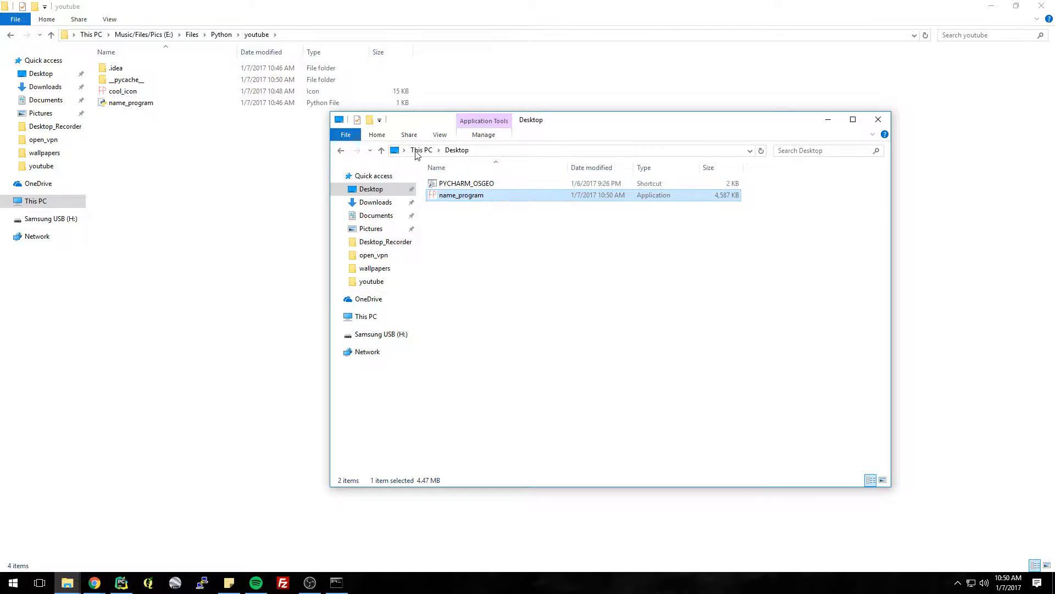
# Copy the desktop name_program executable and navigate to C:\Python34\Scripts\dist.
pyautogui.rightClick(462, 197)
pyautogui.click(503, 336)
pyautogui.click(366, 316)
pyautogui.doubleClick(474, 269)
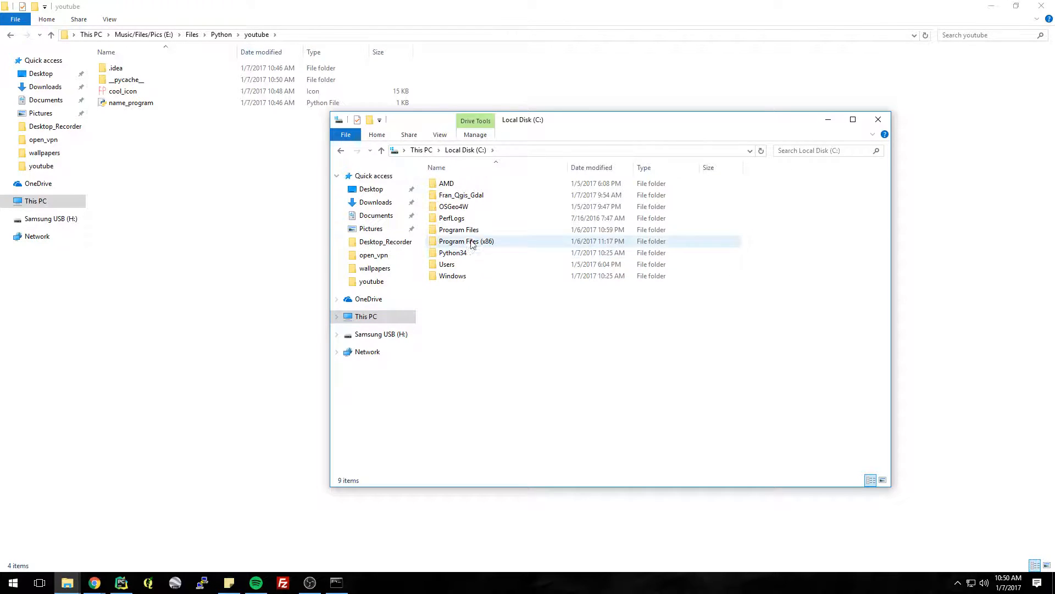
pyautogui.doubleClick(462, 253)
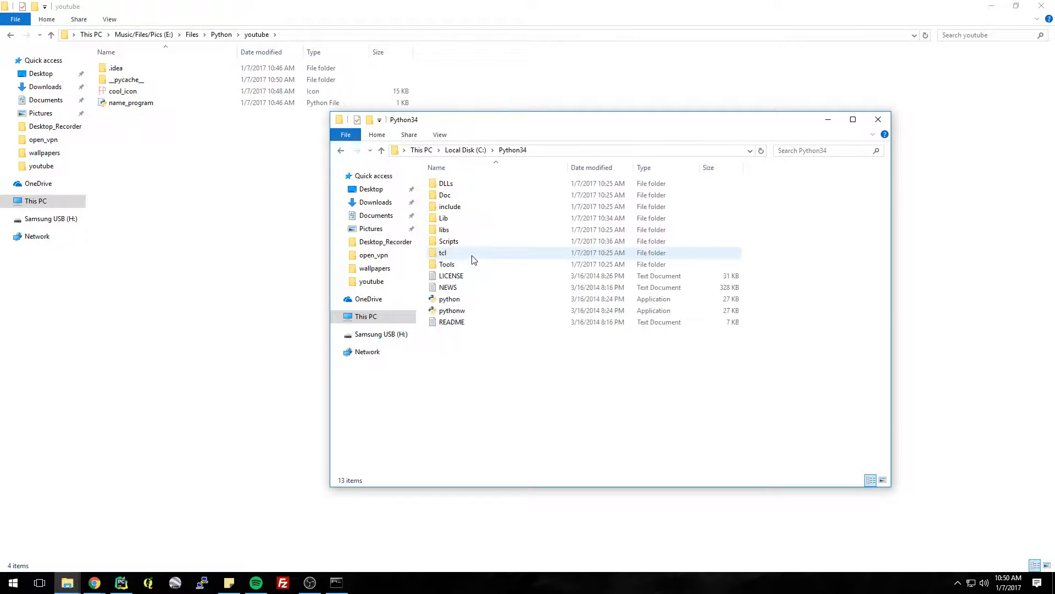
pyautogui.doubleClick(465, 242)
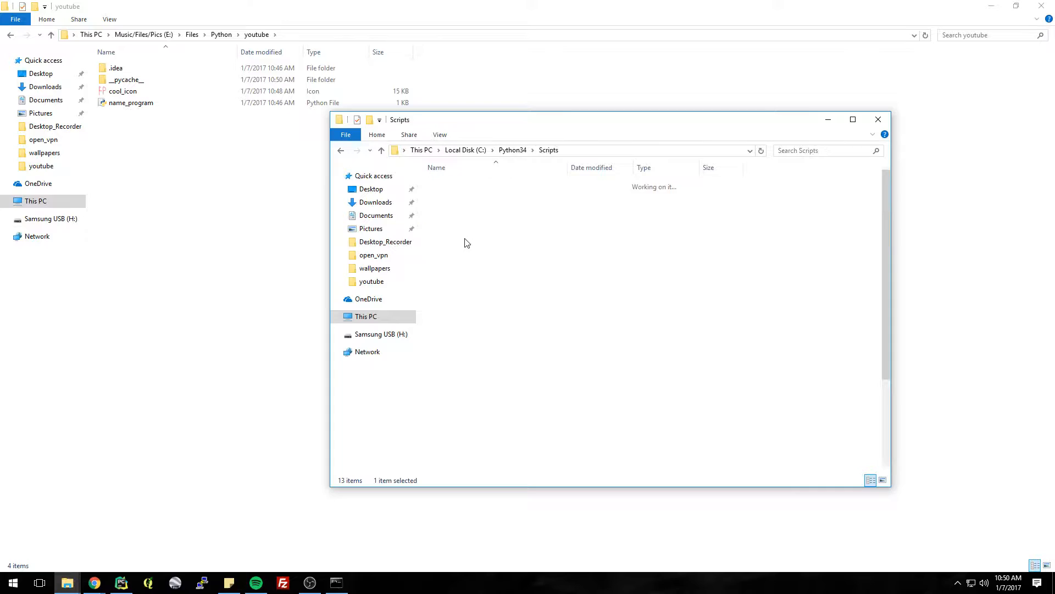
pyautogui.doubleClick(450, 218)
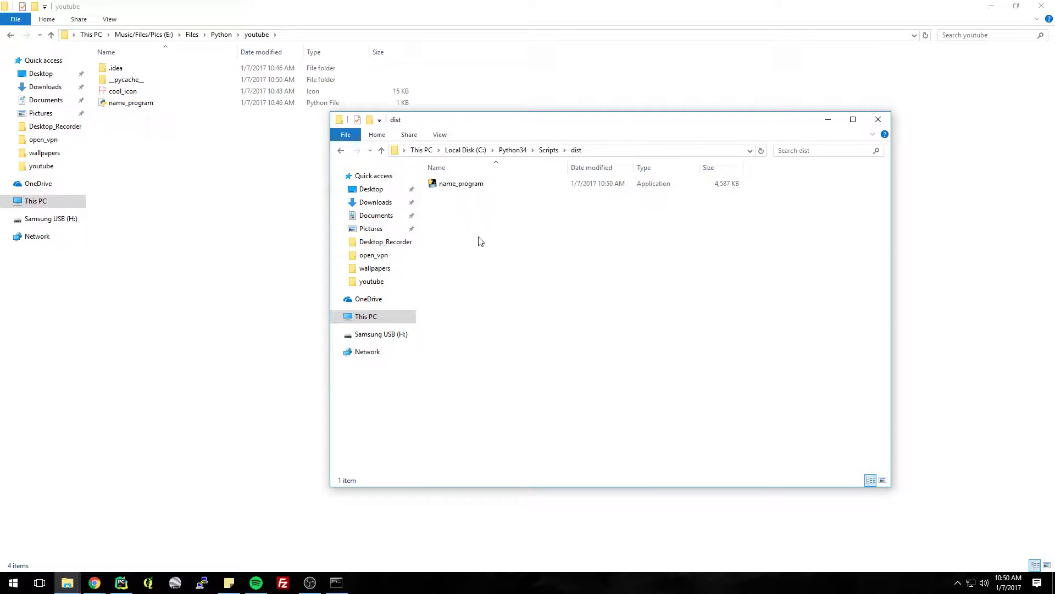
# Paste into dist, replacing the existing name_program, then close the Scripts folder window.
pyautogui.rightClick(473, 228)
pyautogui.click(511, 302)
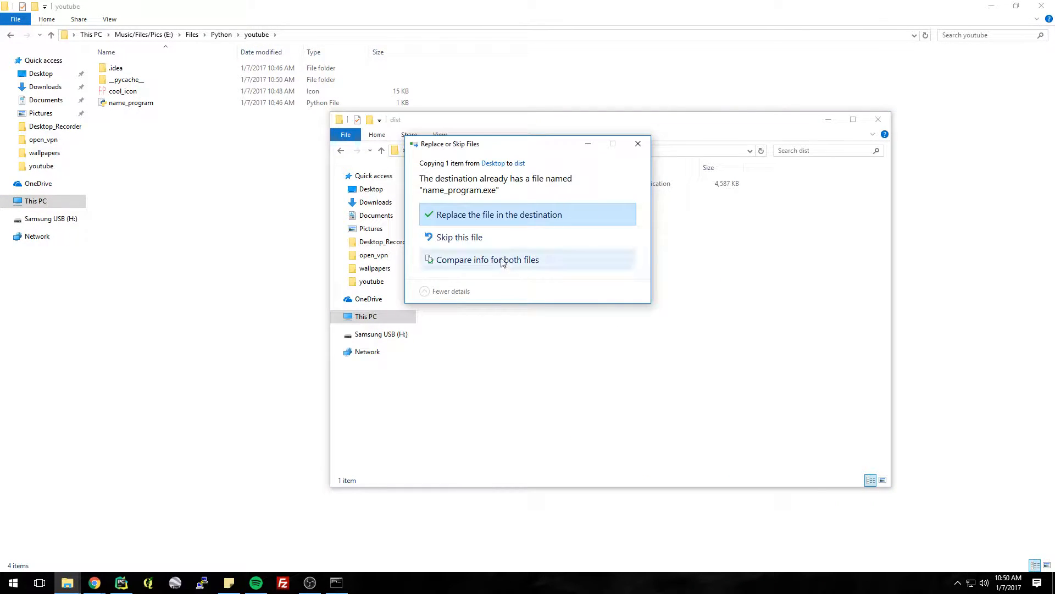
pyautogui.click(497, 219)
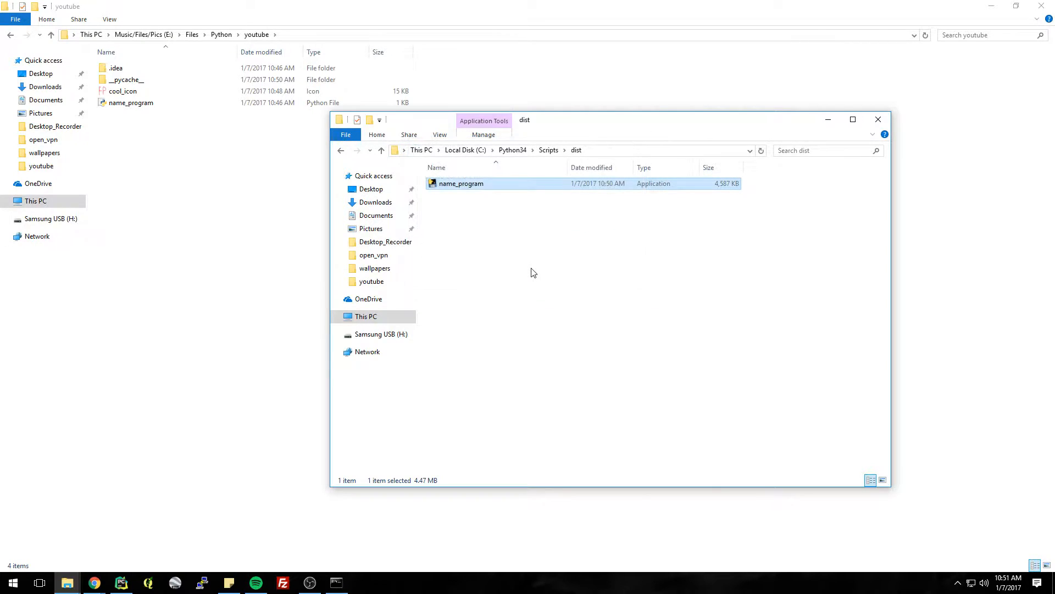
pyautogui.click(509, 273)
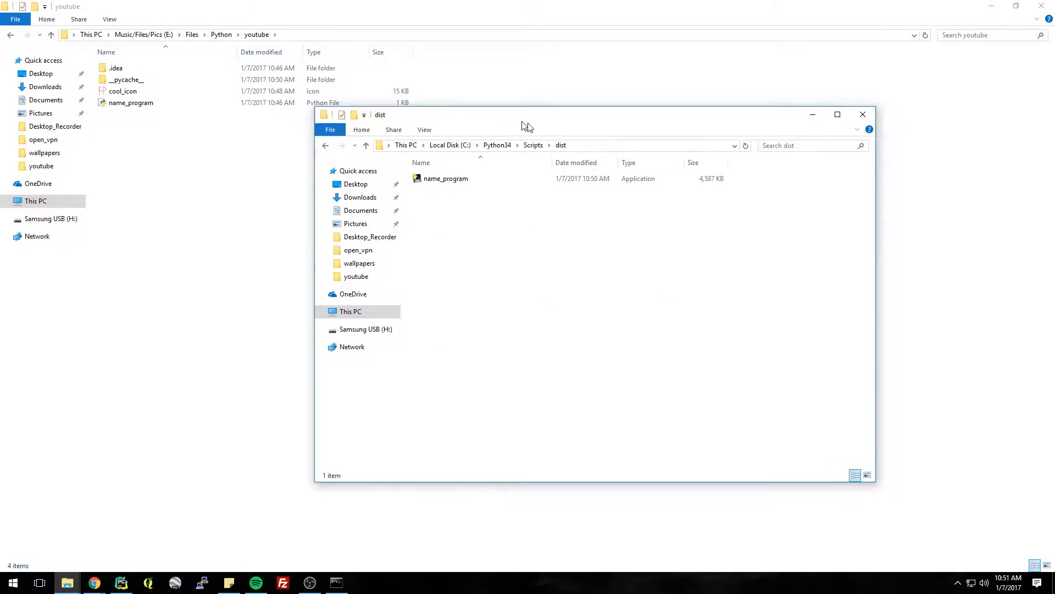
pyautogui.moveTo(528, 119); pyautogui.dragTo(451, 105)
pyautogui.click(472, 134)
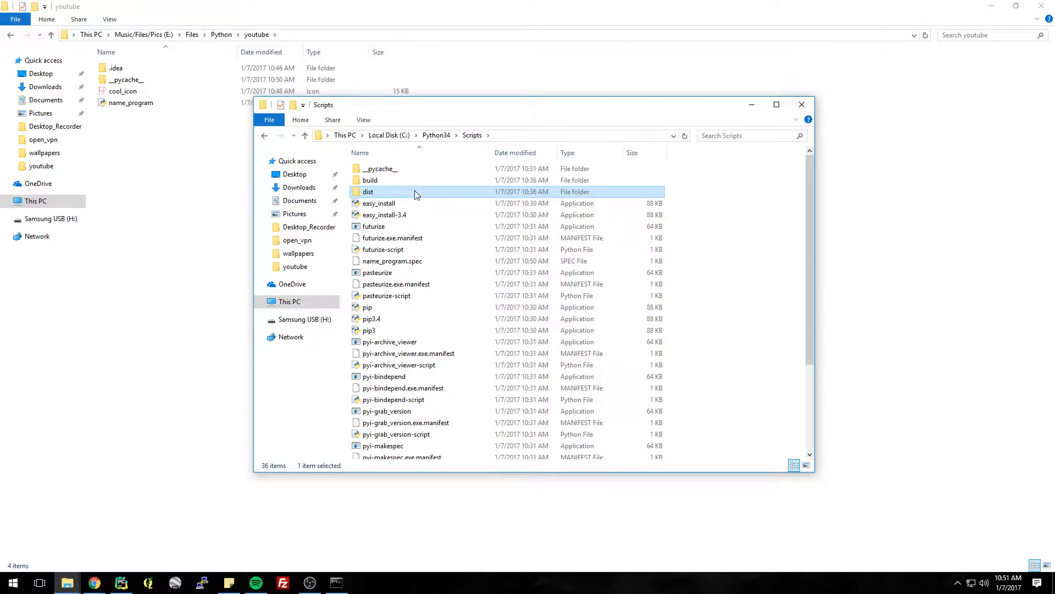
pyautogui.click(802, 103)
# Minimize the open windows and launch name_program.exe from the desktop.
pyautogui.click(994, 7)
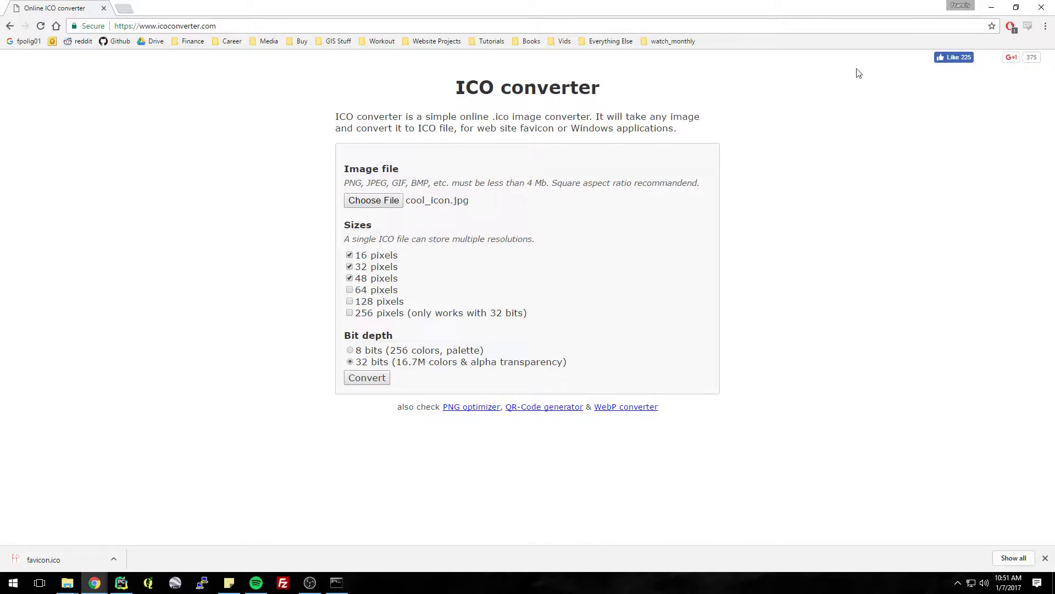
pyautogui.click(991, 7)
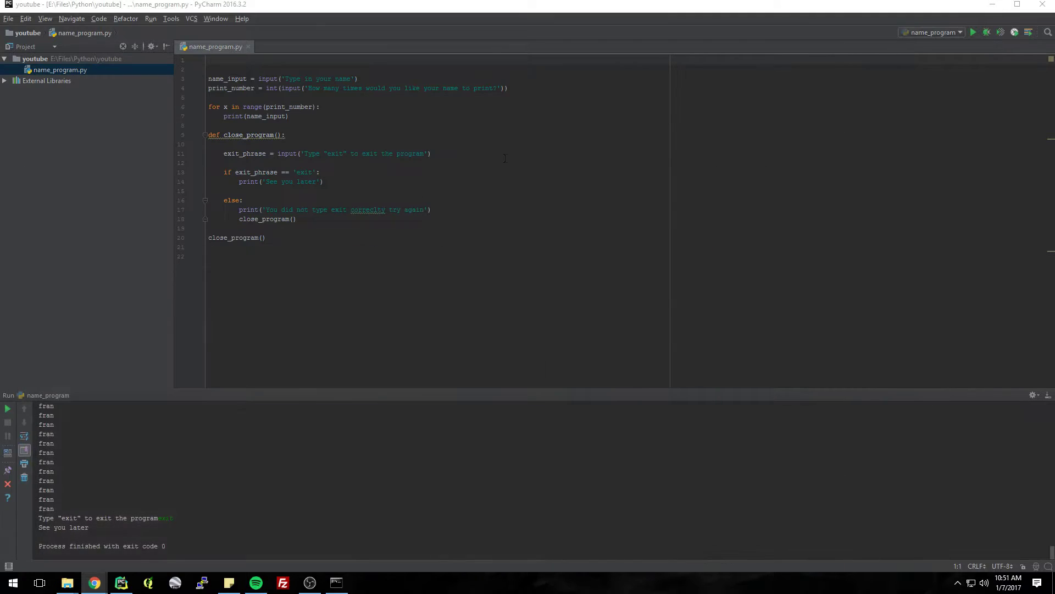
pyautogui.click(994, 7)
pyautogui.moveTo(21, 141); pyautogui.dragTo(462, 152)
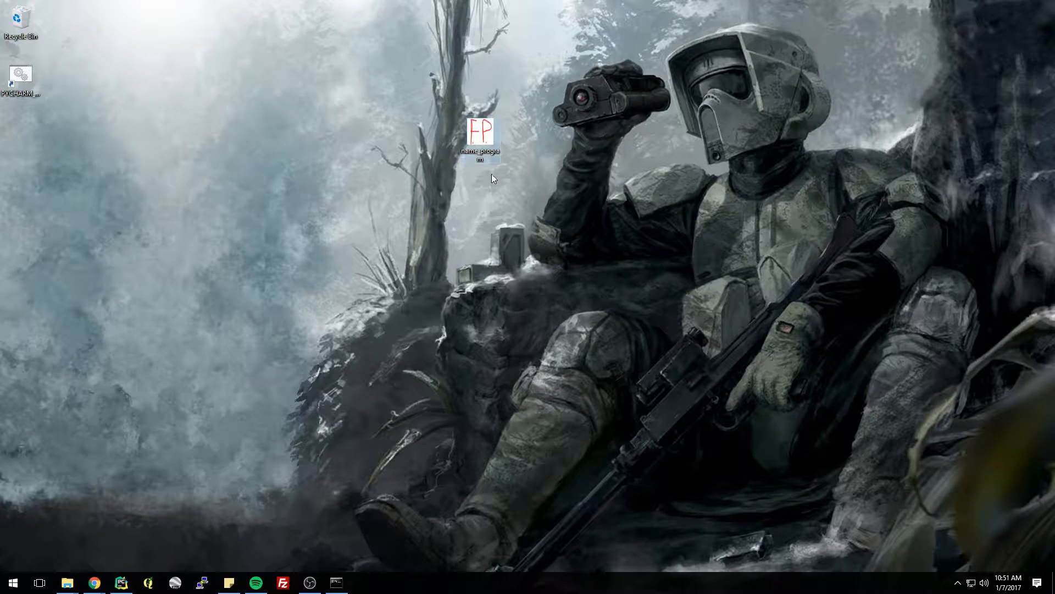
pyautogui.doubleClick(481, 135)
pyautogui.moveTo(142, 54)
pyautogui.mouseDown()
pyautogui.moveTo(239, 82)
pyautogui.moveTo(352, 143)
pyautogui.mouseUp()
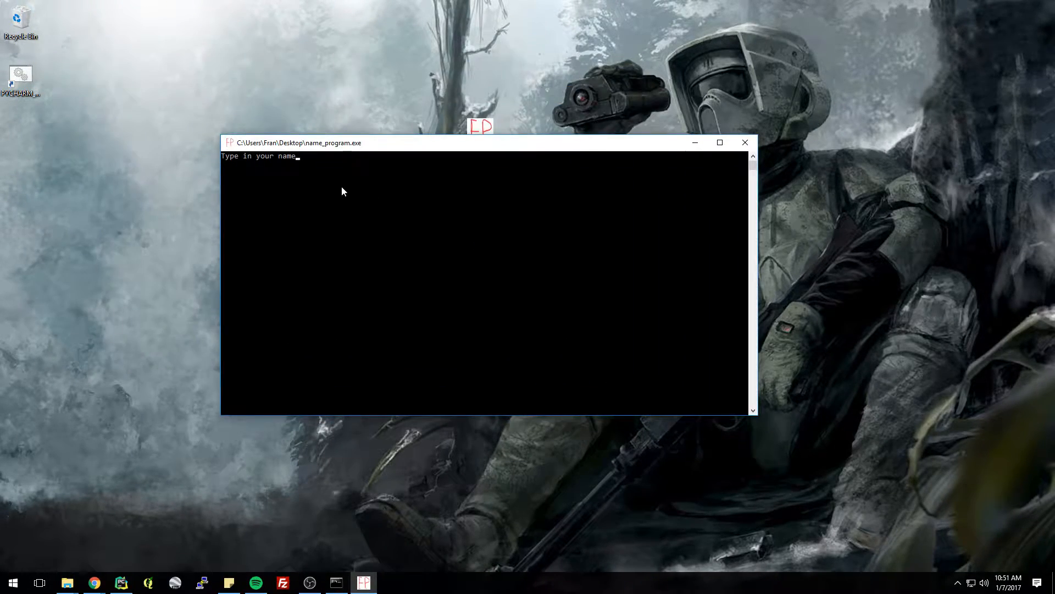
pyautogui.write('fran')
# Enter name fran and count 2000, try wrong exit replies, then exit the program.
pyautogui.press('Return')
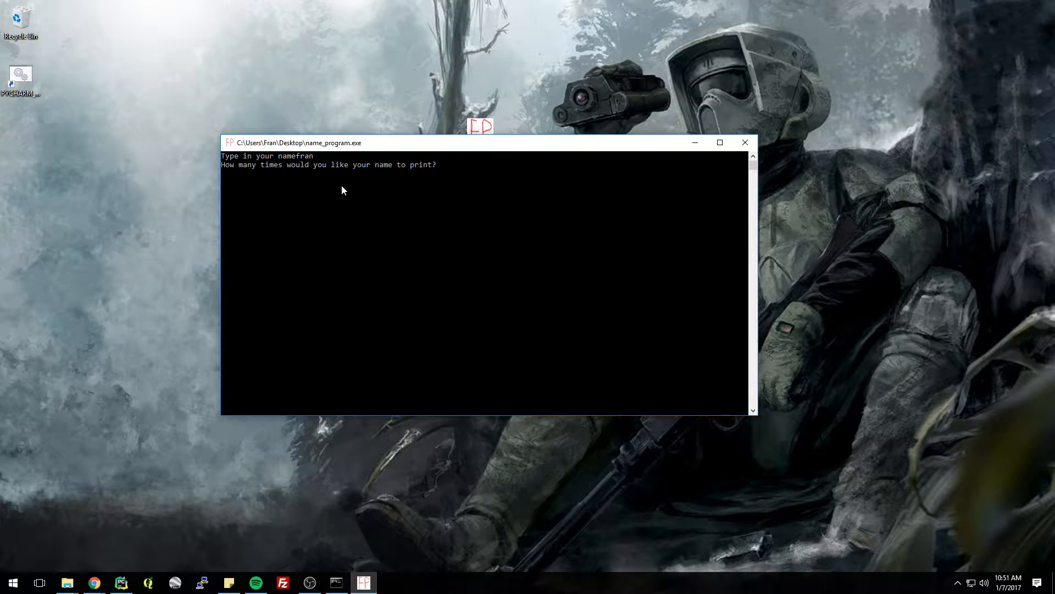
pyautogui.write('2000')
pyautogui.press('Return')
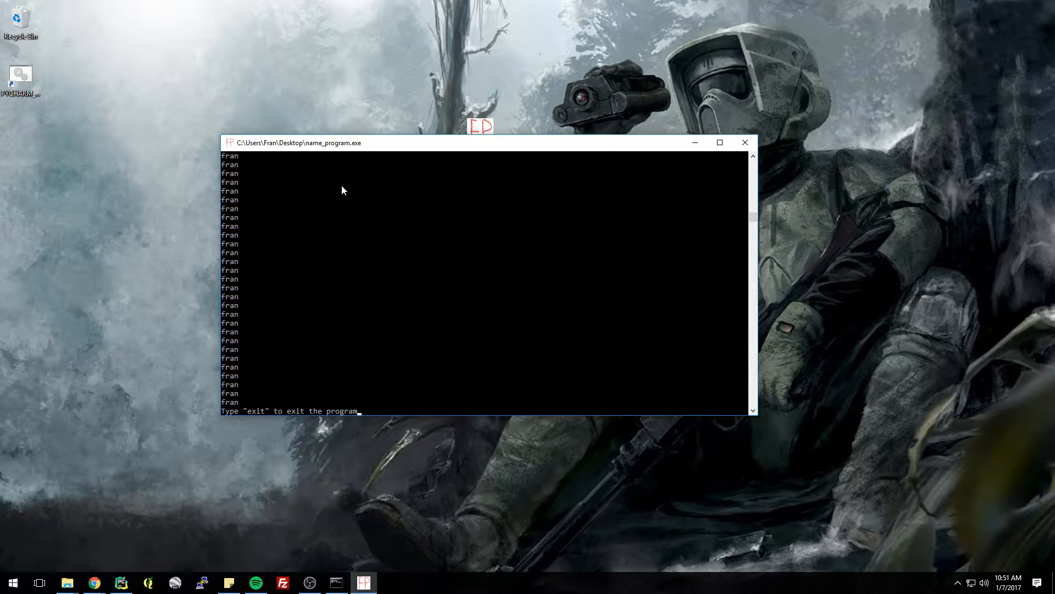
pyautogui.write('no i')
pyautogui.write(' dont want to exit')
pyautogui.press('Return')
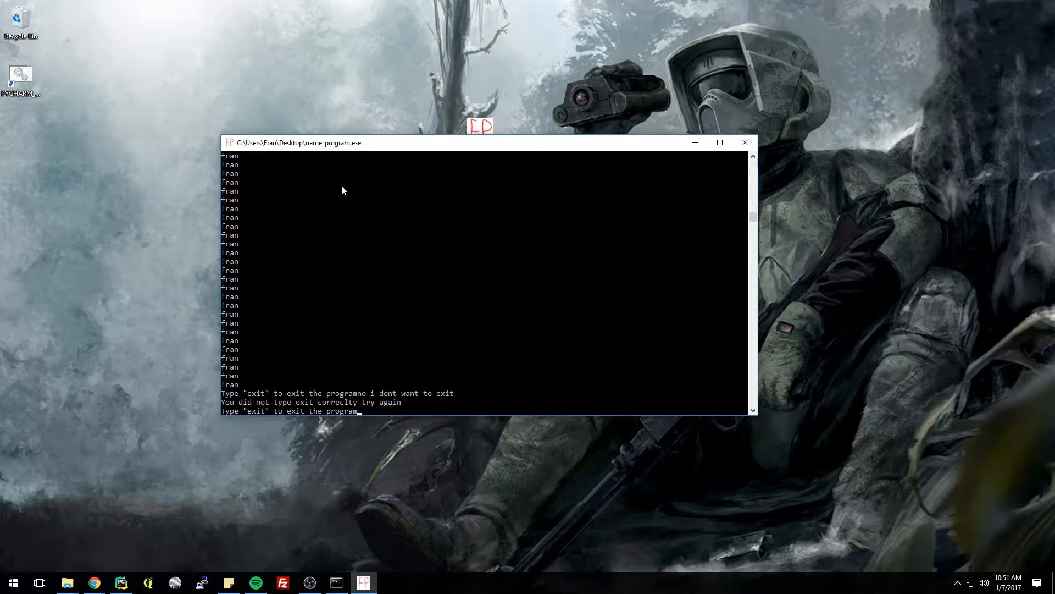
pyautogui.write('nope')
pyautogui.press('Return')
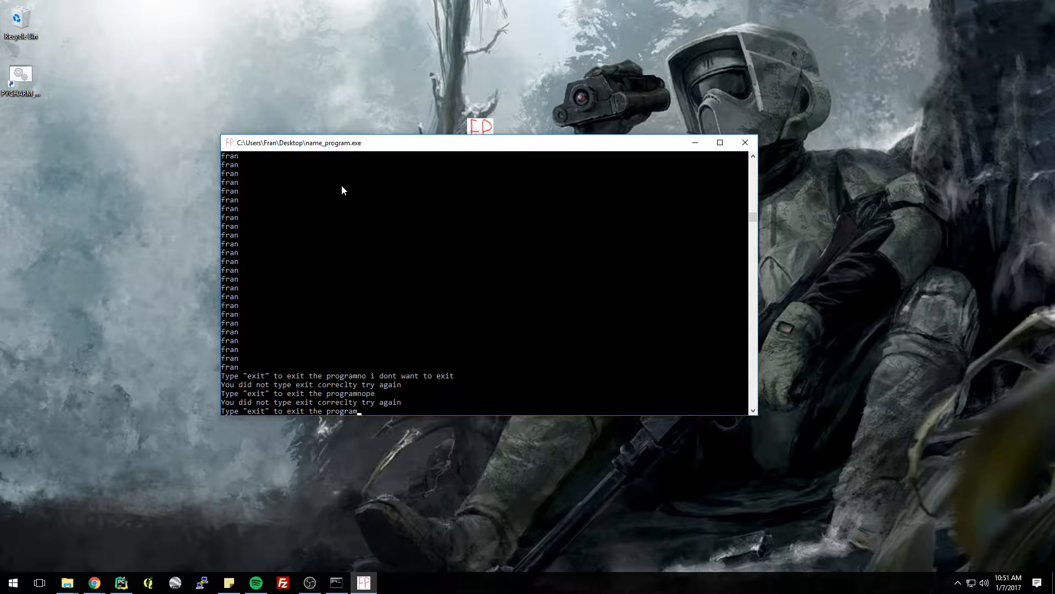
pyautogui.write('exit')
pyautogui.press('Return')
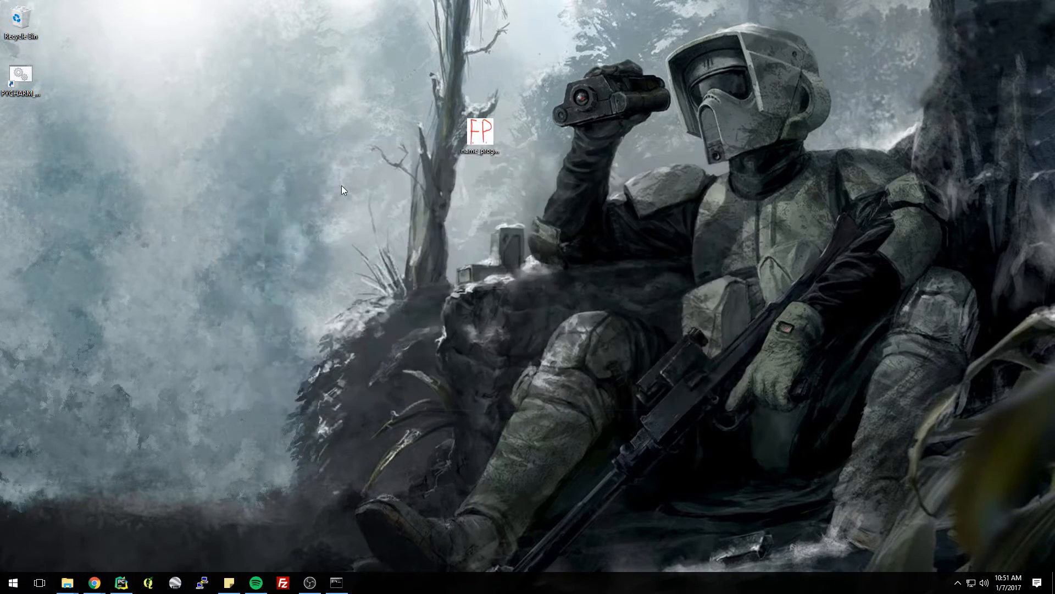
# Move the F.P. icon down the desktop's left side and bring up the youtube folder window.
pyautogui.moveTo(481, 134); pyautogui.dragTo(67, 139)
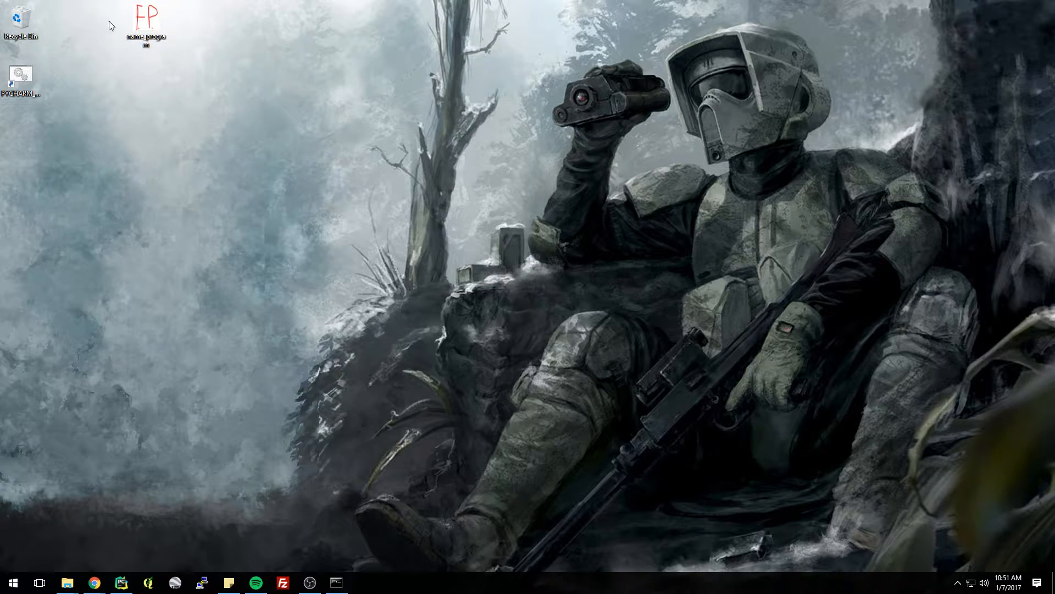
pyautogui.moveTo(146, 24); pyautogui.dragTo(146, 190)
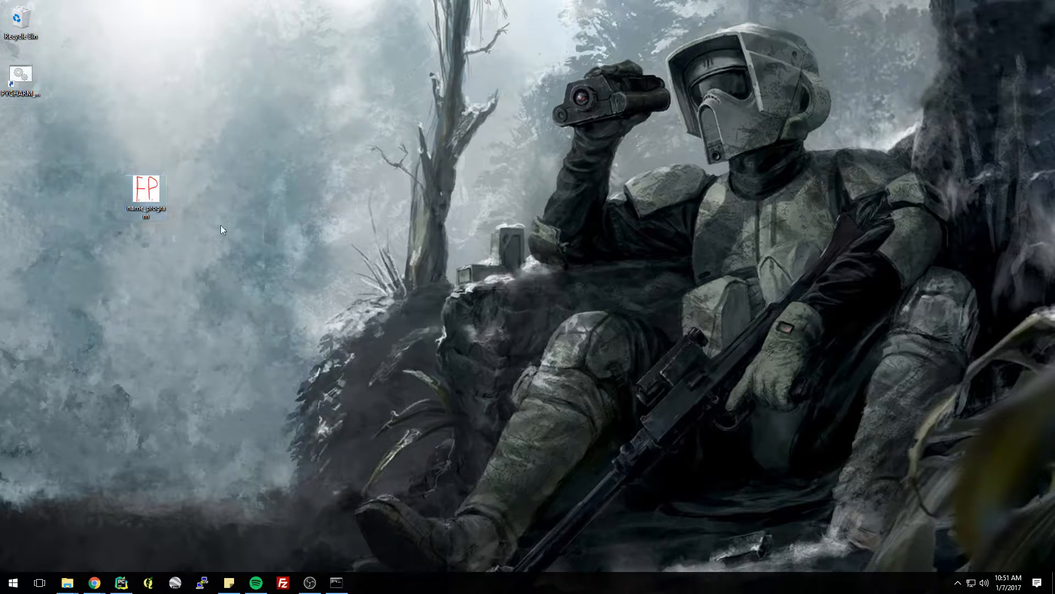
pyautogui.click(169, 220)
pyautogui.moveTo(67, 583)
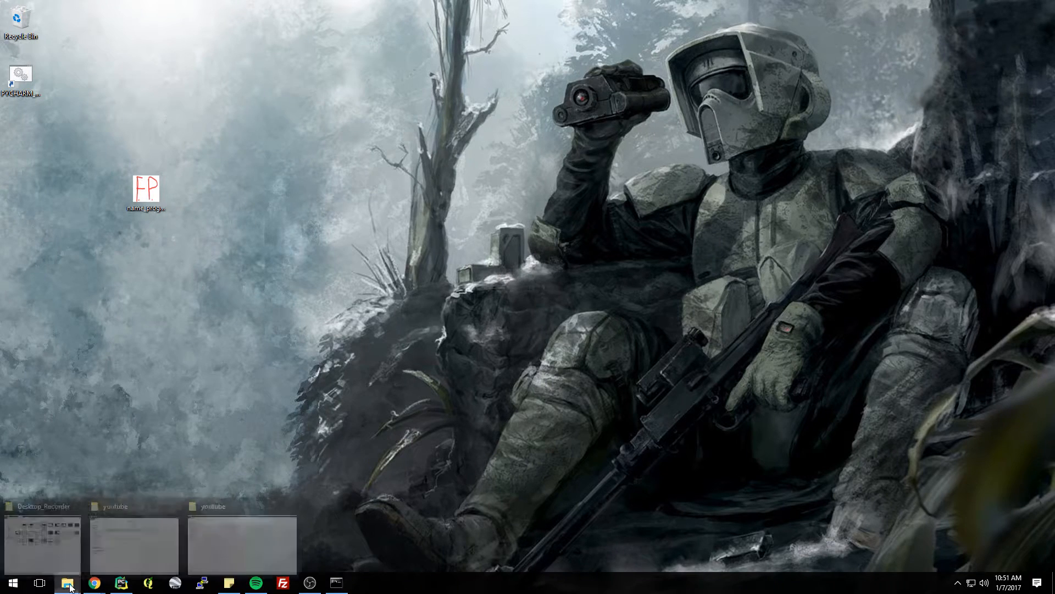
pyautogui.click(133, 540)
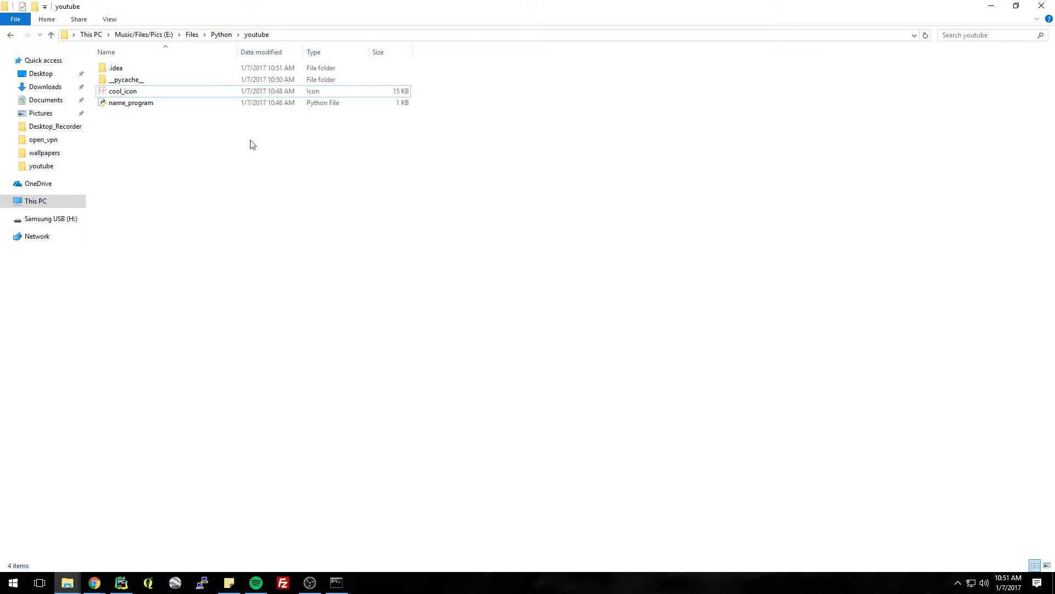
# Go up to the top level of the Music/Files/Pics (E:) drive.
pyautogui.press('super')
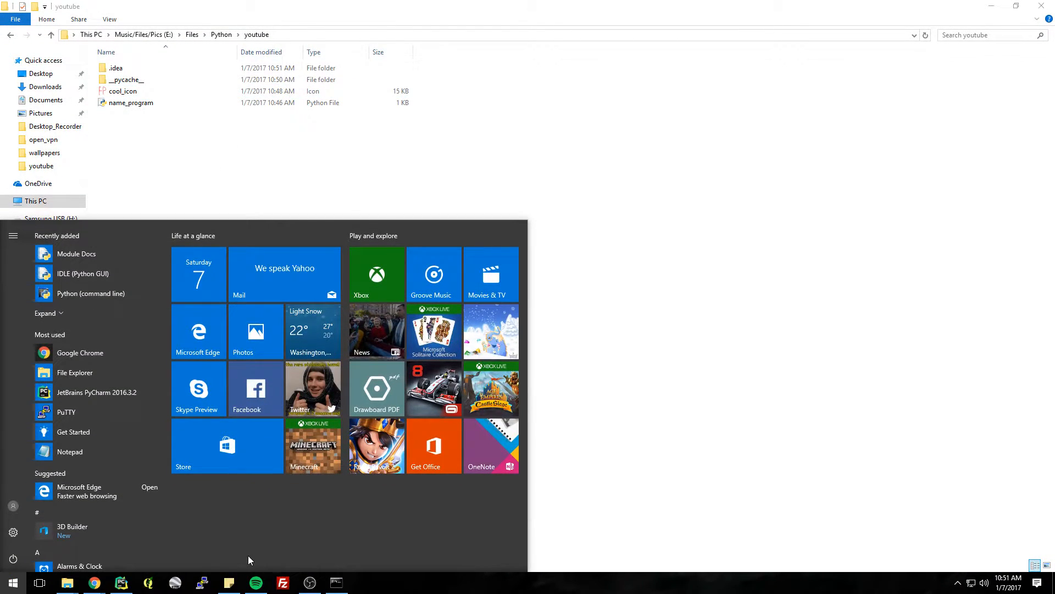
pyautogui.click(207, 164)
pyautogui.click(144, 34)
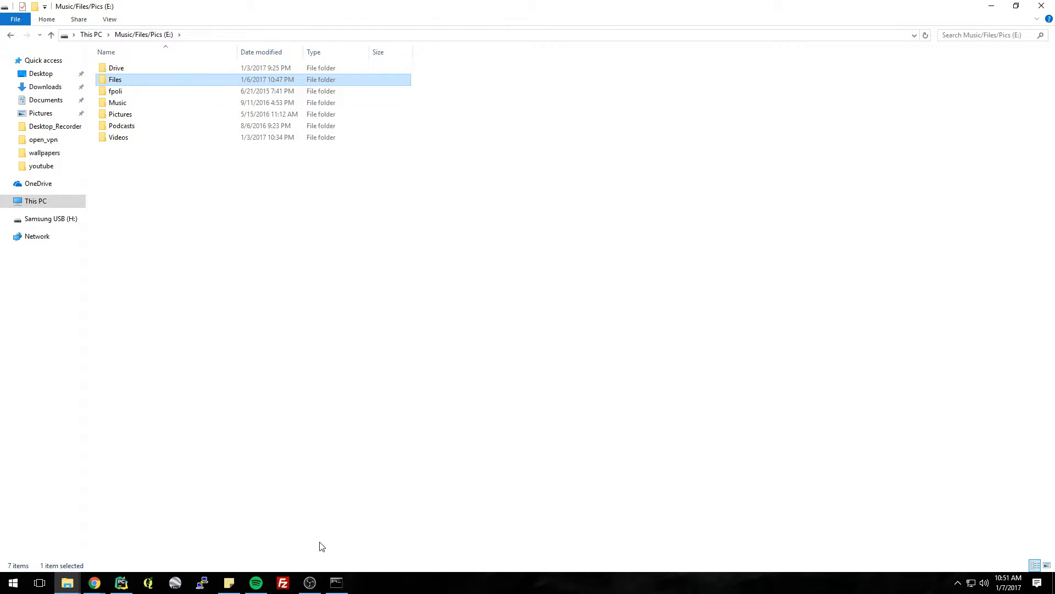
pyautogui.click(259, 212)
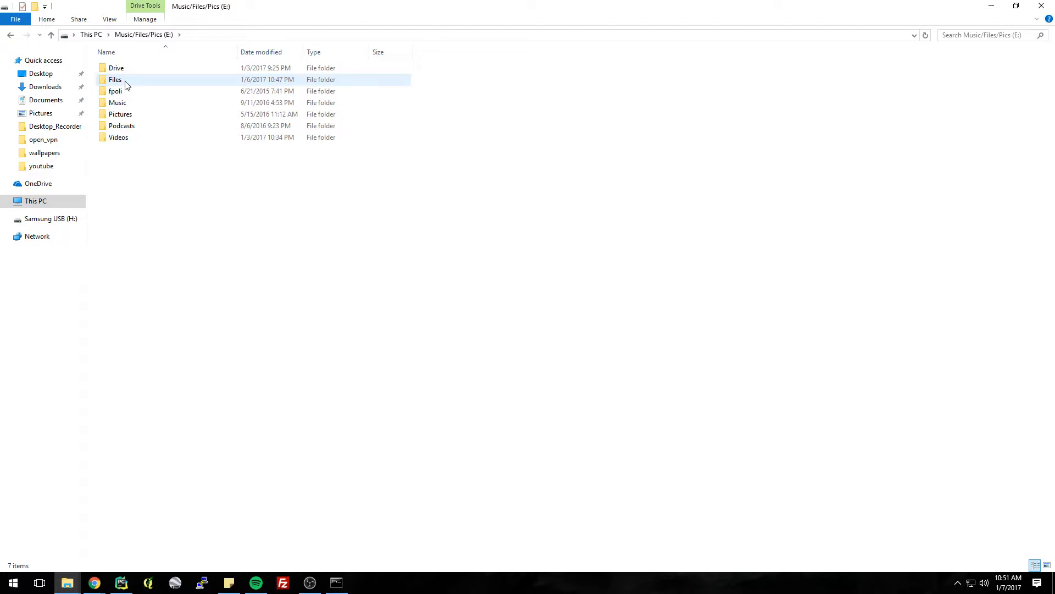